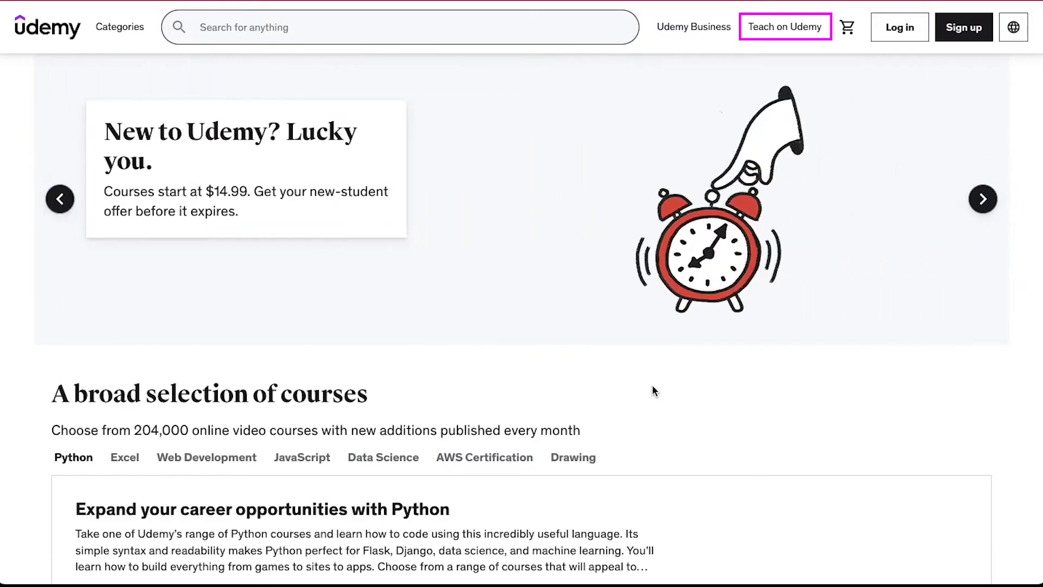
Step: Start instructor sign-up from 'Teach on Udemy' and 'Get started'
{"action": "left_click", "coordinate": [775, 29]}
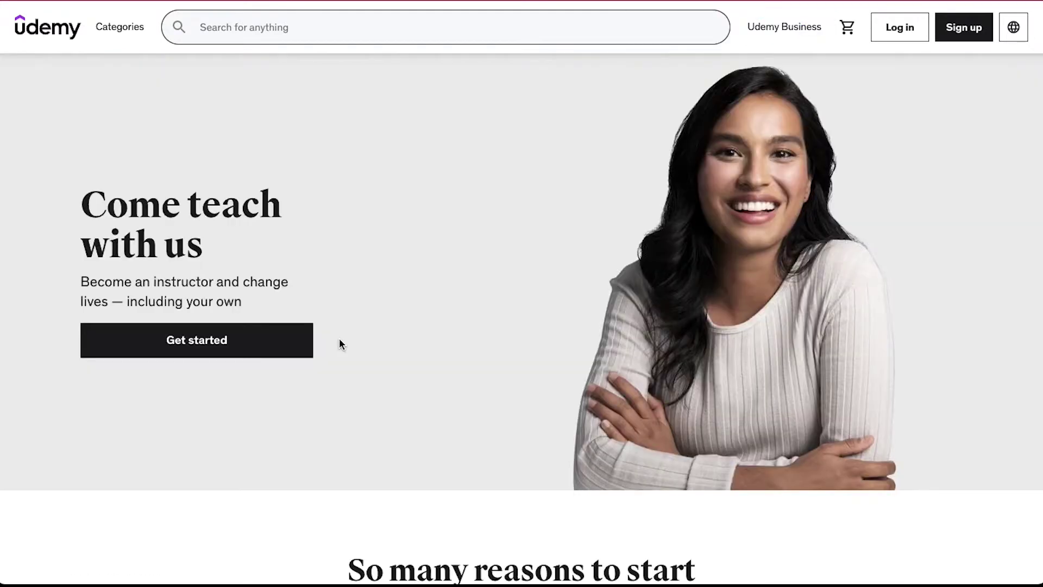
{"action": "left_click", "coordinate": [285, 337]}
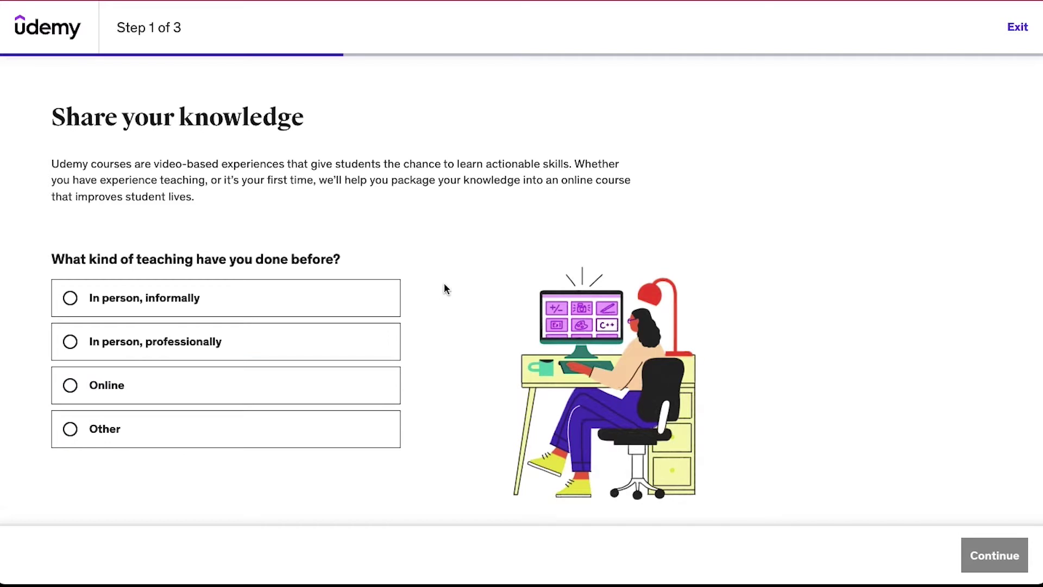
Step: Answer the survey: taught in person professionally, experienced with video, small following
{"action": "left_click", "coordinate": [233, 347]}
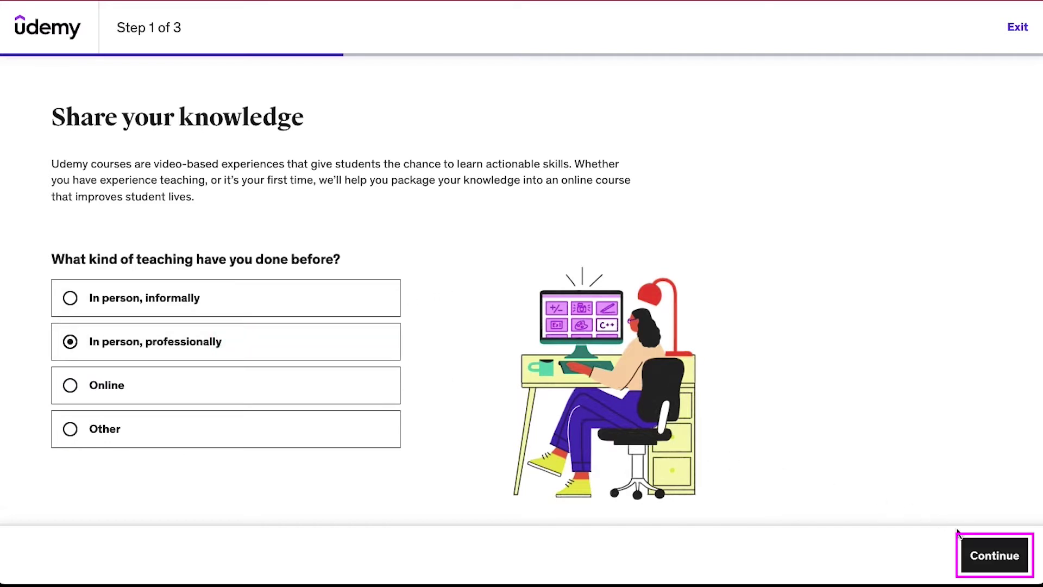
{"action": "left_click", "coordinate": [986, 553]}
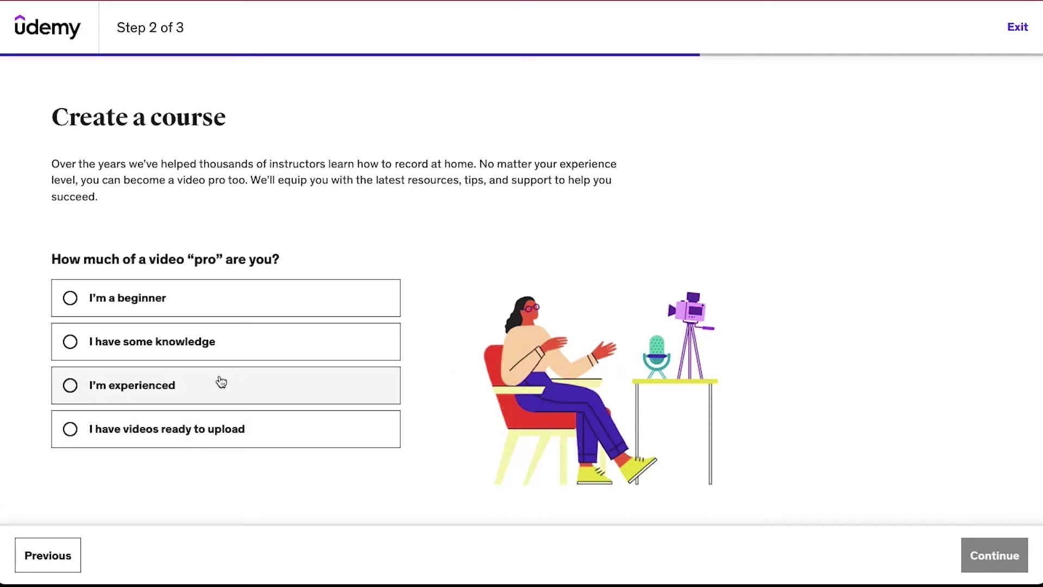
{"action": "left_click", "coordinate": [194, 385]}
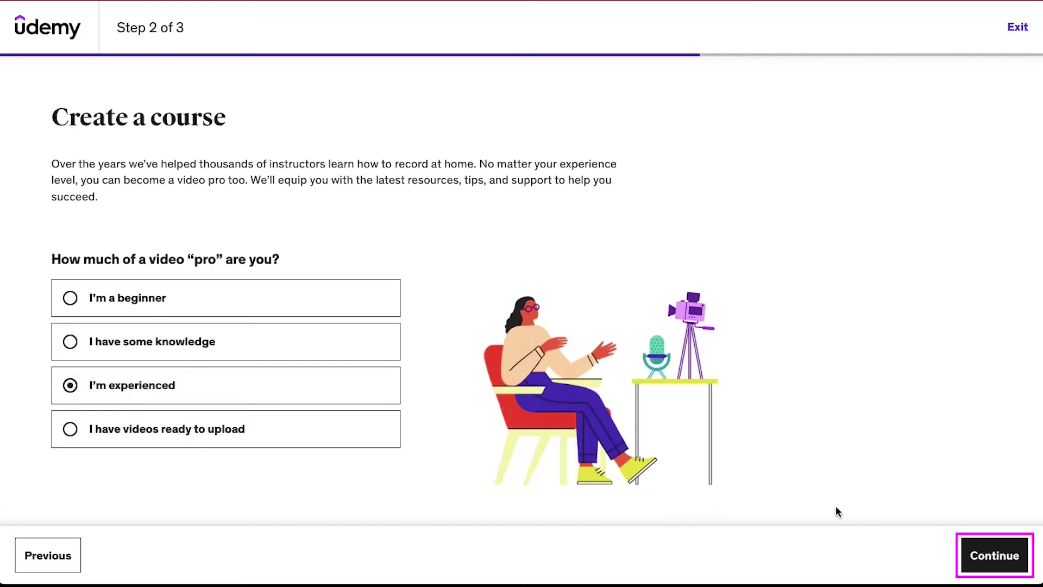
{"action": "left_click", "coordinate": [982, 545]}
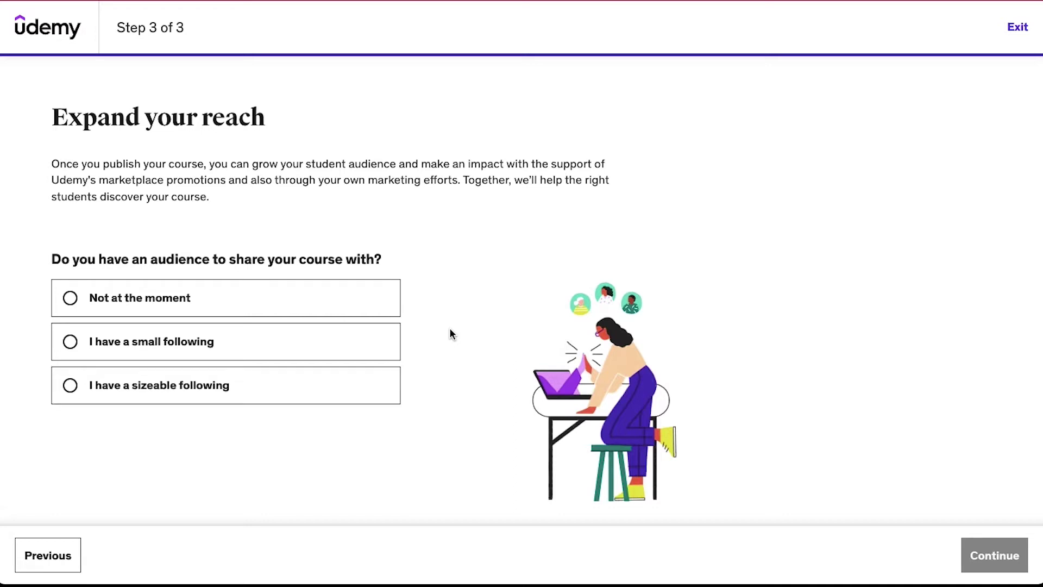
{"action": "left_click", "coordinate": [277, 332]}
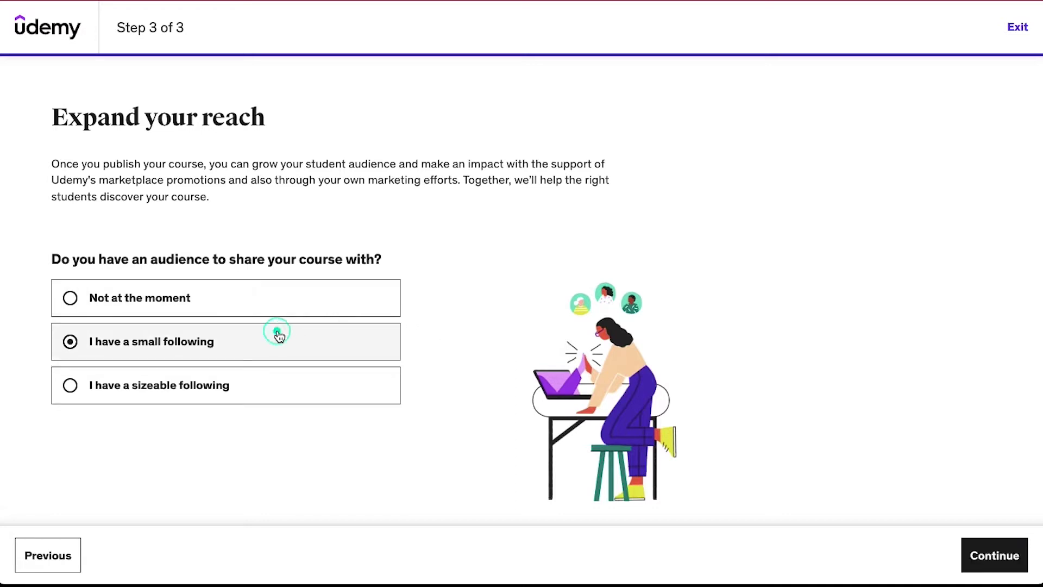
{"action": "left_click", "coordinate": [993, 555]}
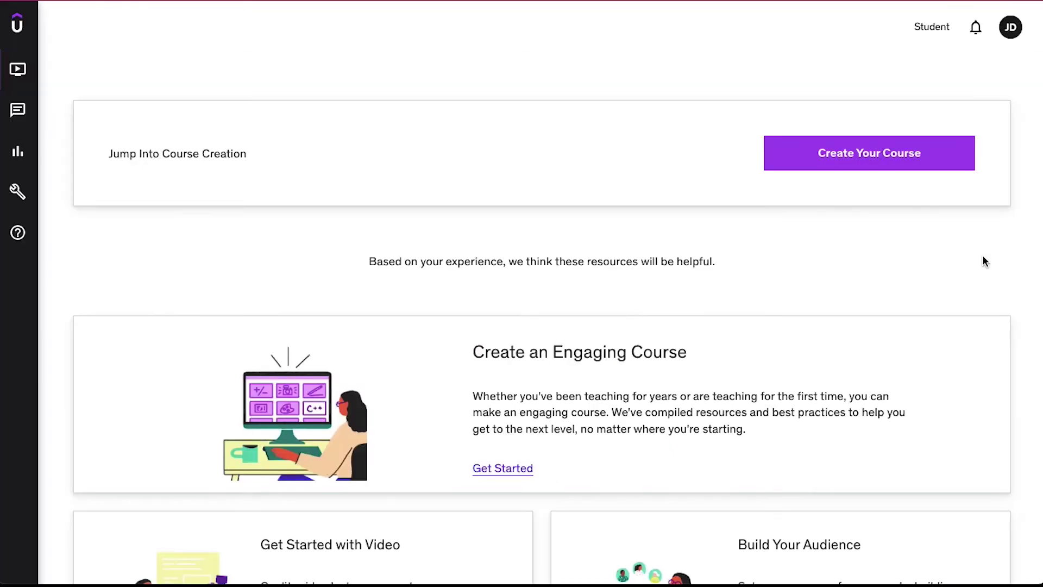
{"action": "scroll", "coordinate": [983, 257], "scroll_direction": "down", "scroll_amount": 4}
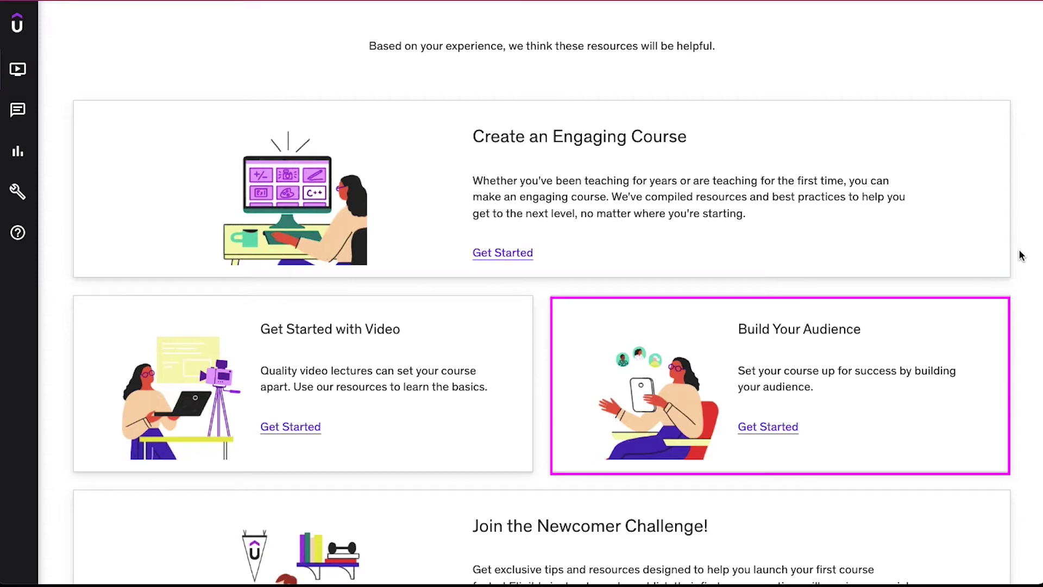
{"action": "scroll", "coordinate": [1021, 255], "scroll_direction": "down", "scroll_amount": 3}
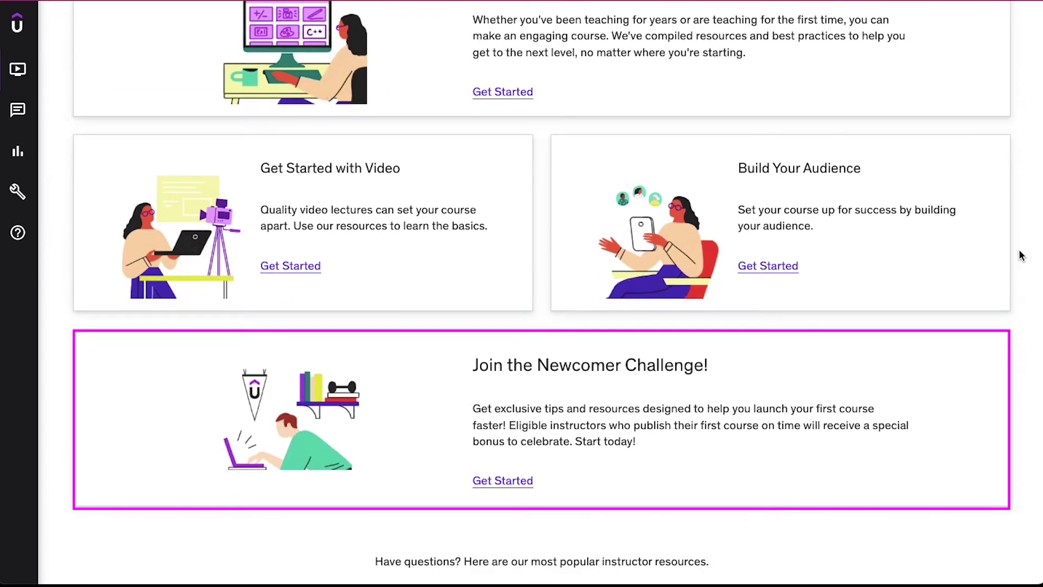
{"action": "scroll", "coordinate": [1020, 255], "scroll_direction": "down", "scroll_amount": 5}
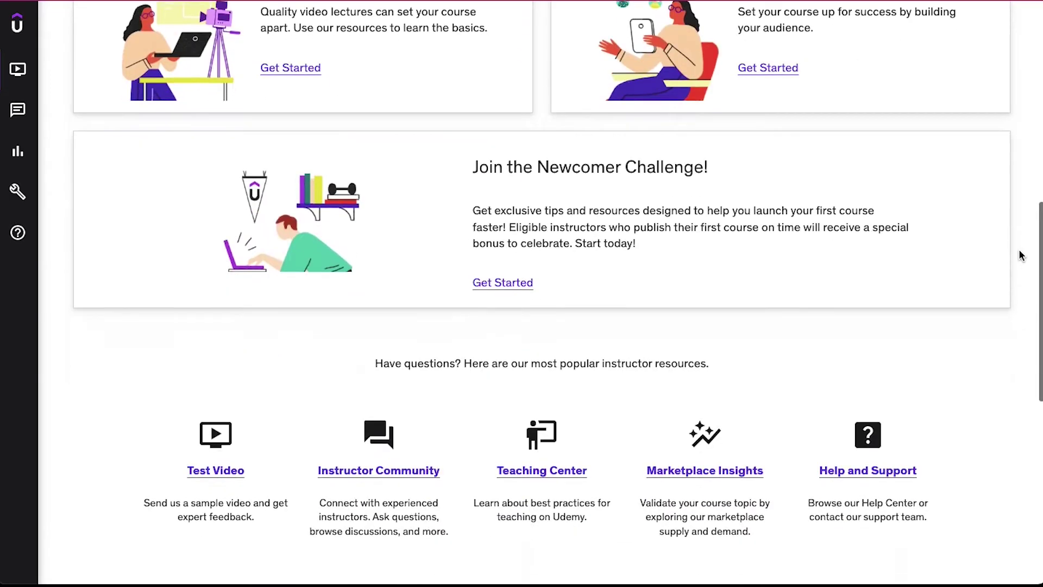
{"action": "scroll", "coordinate": [1021, 256], "scroll_direction": "down", "scroll_amount": 3}
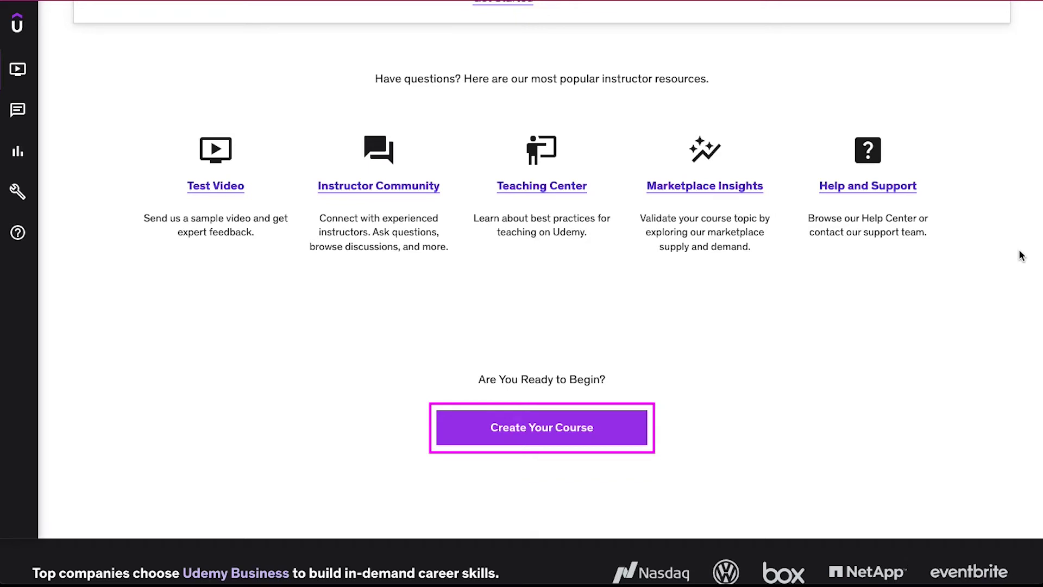
{"action": "left_click", "coordinate": [572, 434]}
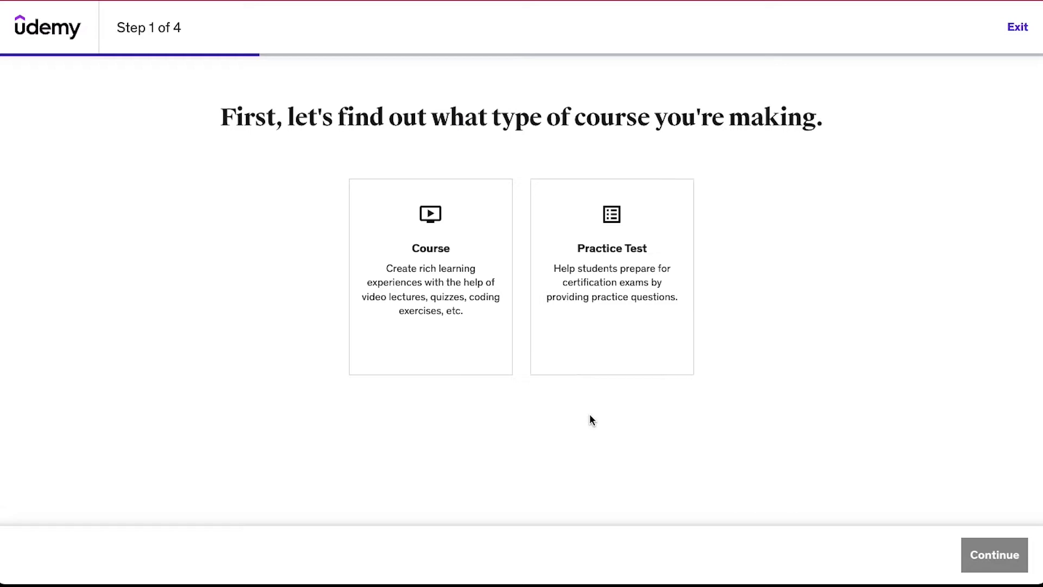
Step: Choose 'Course' as the course type and continue
{"action": "left_click", "coordinate": [460, 300]}
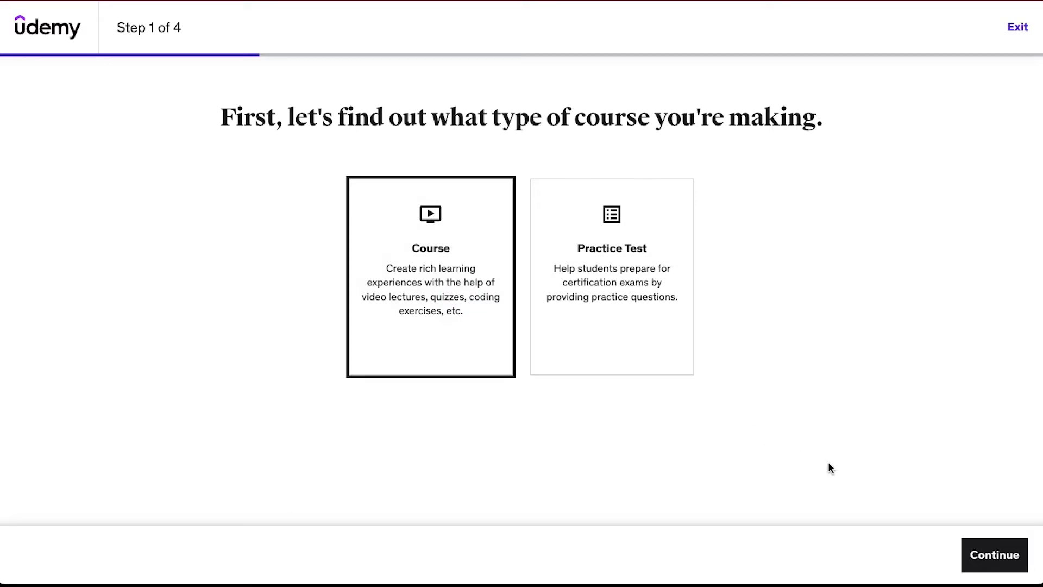
{"action": "left_click", "coordinate": [976, 552]}
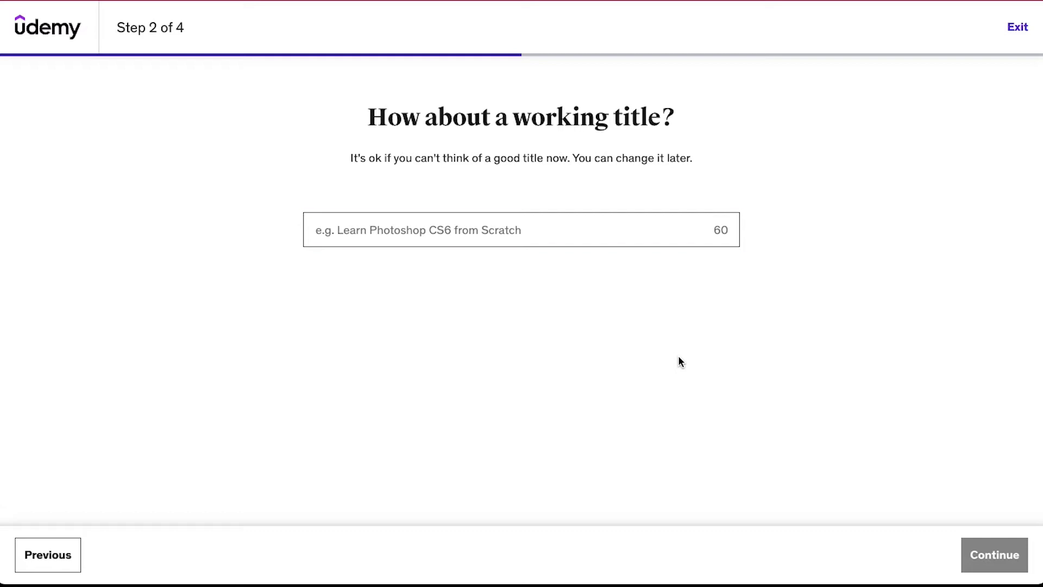
Step: Enter the working title 'Learn how to make professional videos for YouTube' and continue
{"action": "left_click", "coordinate": [610, 237]}
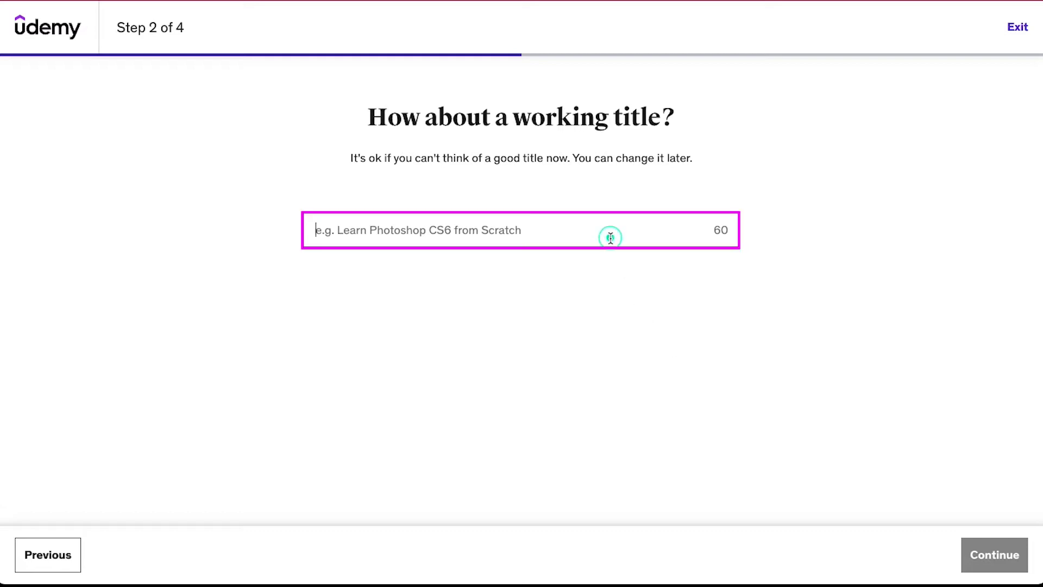
{"action": "type", "text": "Learn how to ma"}
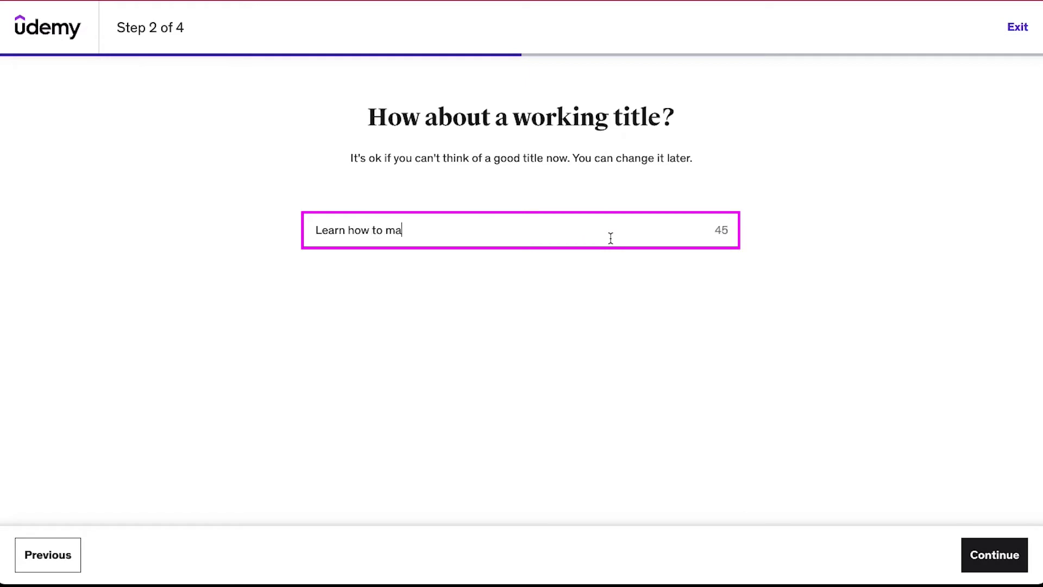
{"action": "type", "text": "ke professional "}
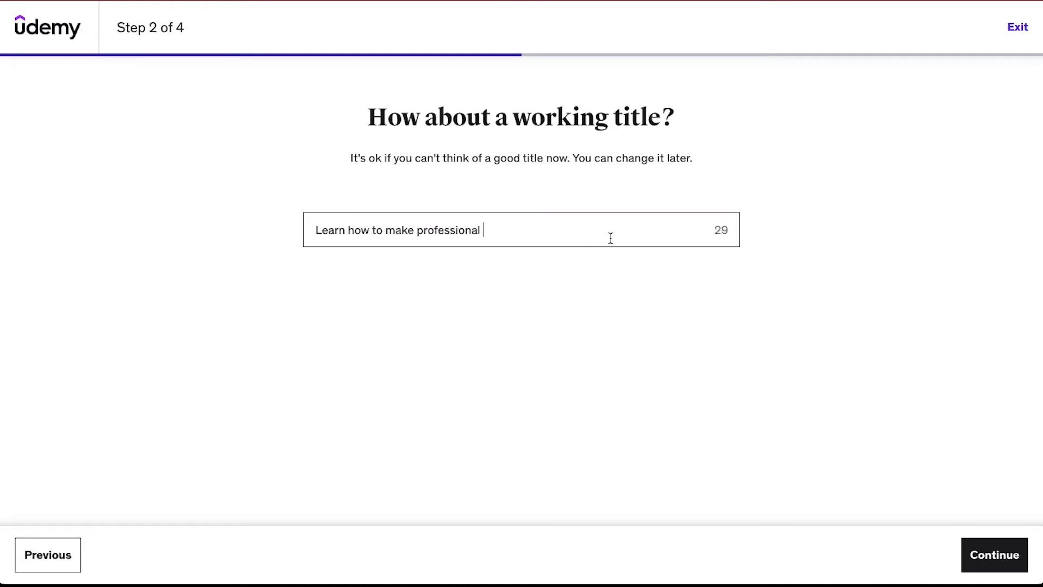
{"action": "type", "text": "videos for YouTube"}
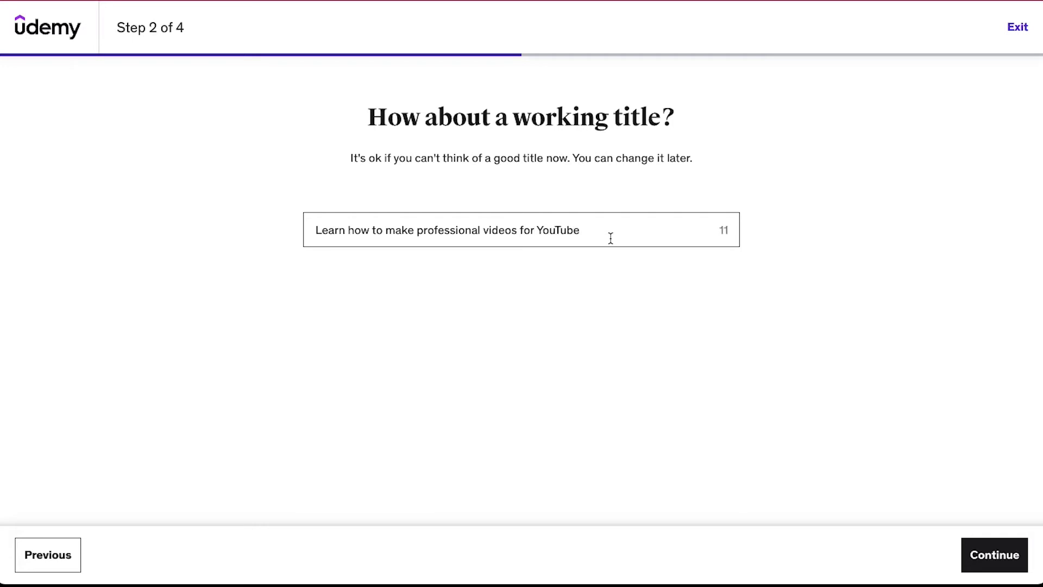
{"action": "left_click", "coordinate": [992, 559]}
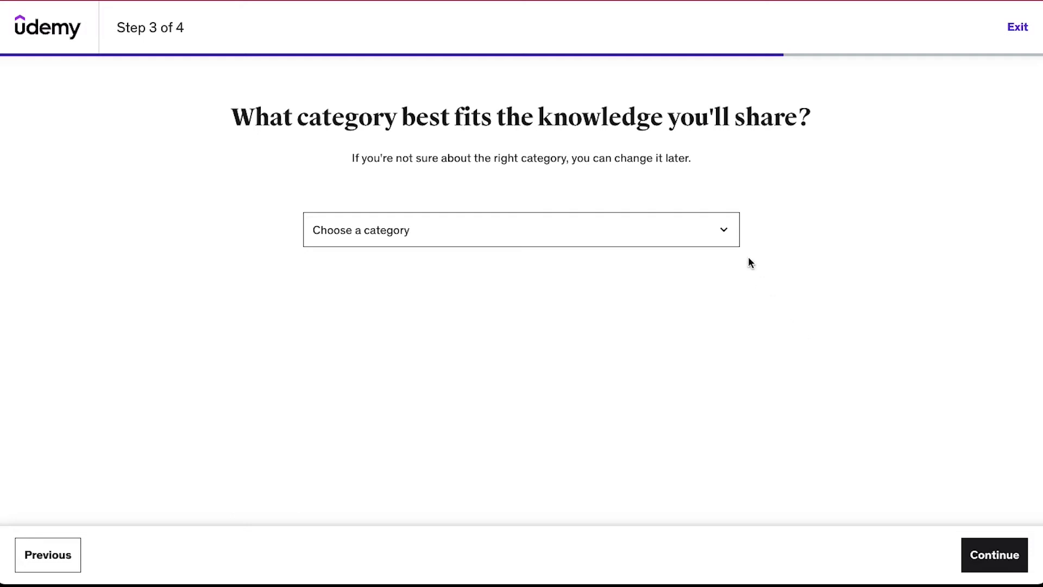
Step: Pick 'Photography & Video' as the course category and continue
{"action": "left_click", "coordinate": [734, 235]}
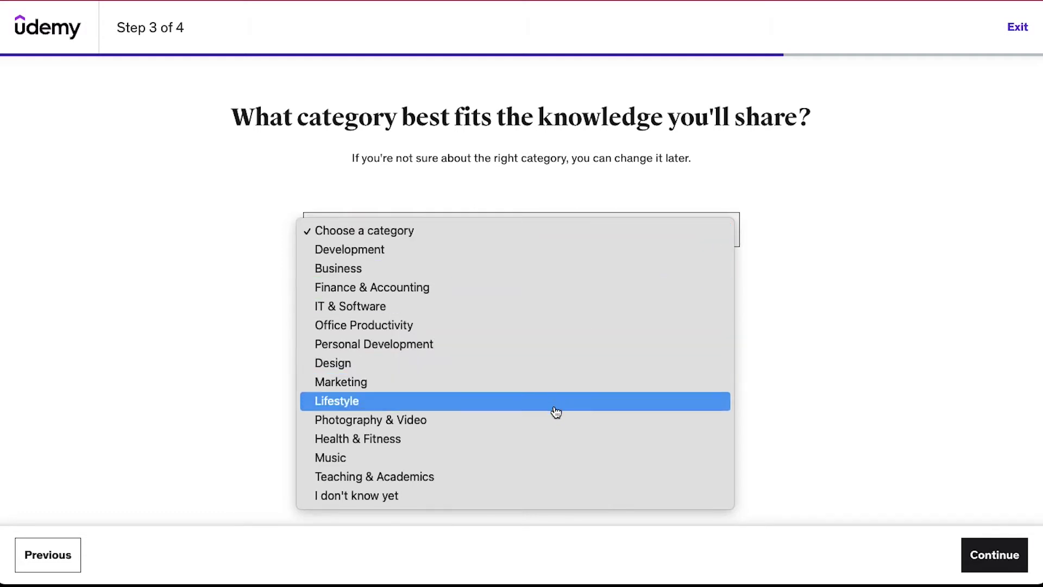
{"action": "left_click", "coordinate": [555, 422]}
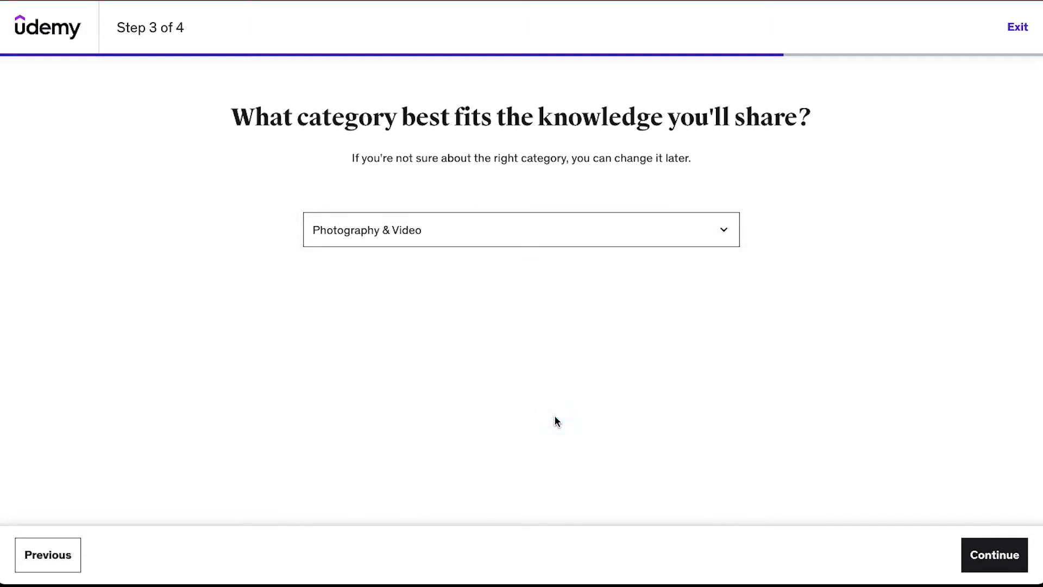
{"action": "left_click", "coordinate": [978, 550]}
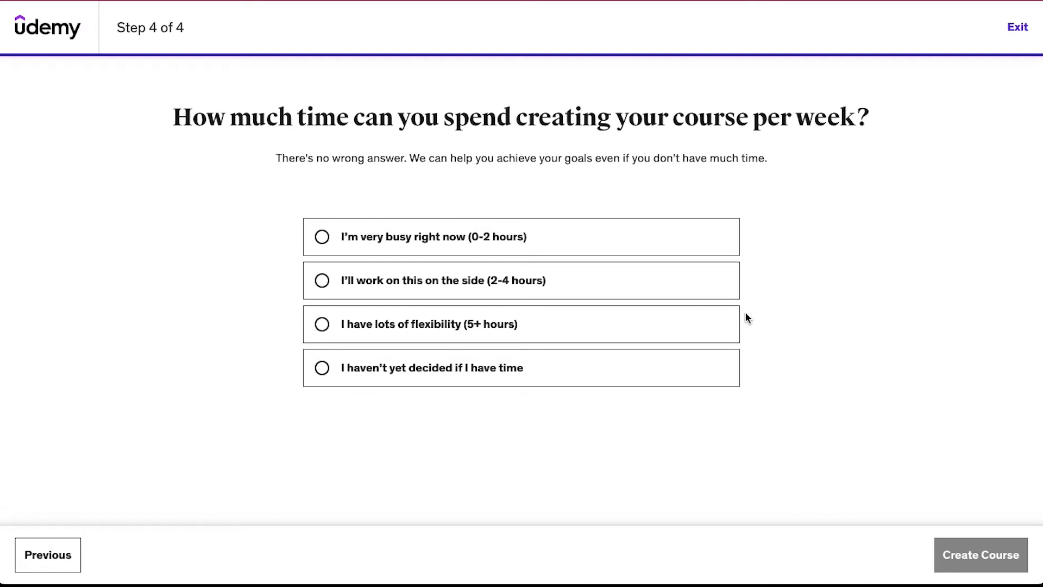
Step: Choose 'I have lots of flexibility (5+ hours)' and create the course
{"action": "left_click", "coordinate": [727, 324]}
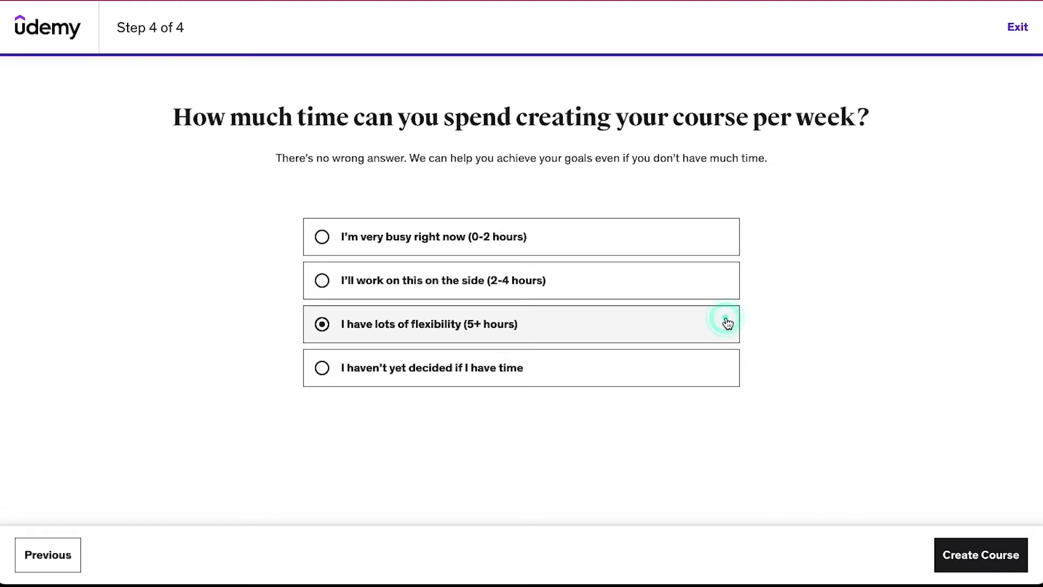
{"action": "left_click", "coordinate": [990, 554]}
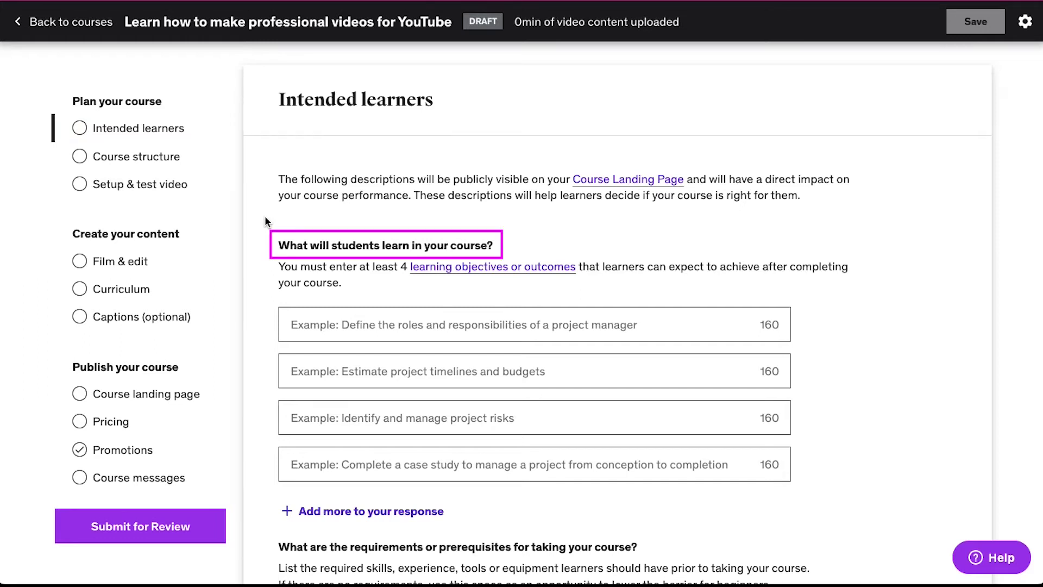
Step: Enter four learning objectives: make videos, create YouTube videos, upload videos, YouTube success
{"action": "left_click", "coordinate": [348, 324]}
{"action": "type", "text": "How to make videos"}
{"action": "key", "text": "Tab"}
{"action": "type", "text": "How to create youtube videos"}
{"action": "key", "text": "Tab"}
{"action": "type", "text": "How to upload videos"}
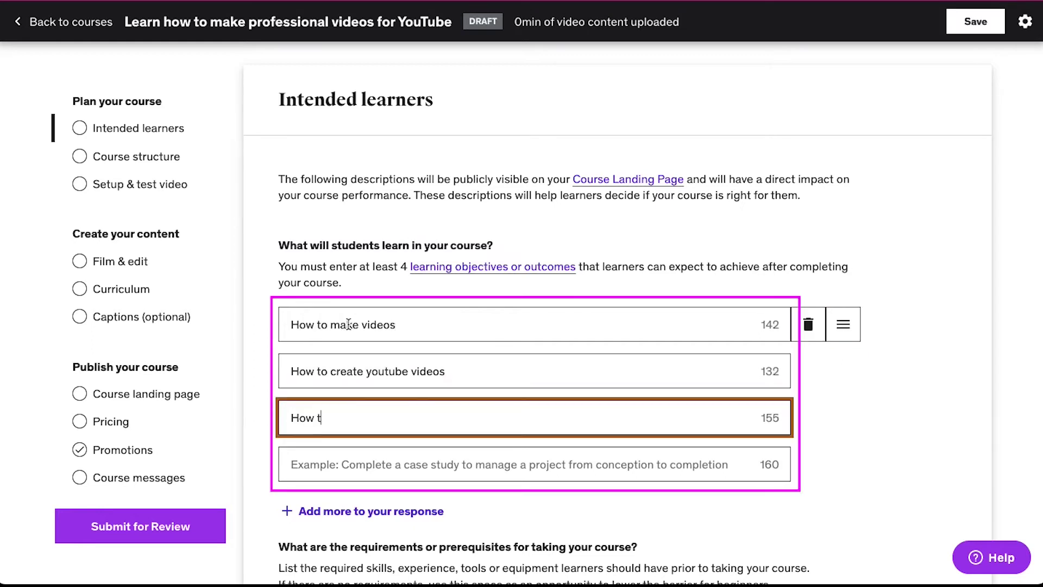
{"action": "key", "text": "Tab"}
{"action": "type", "text": "How to be success on YouTube"}
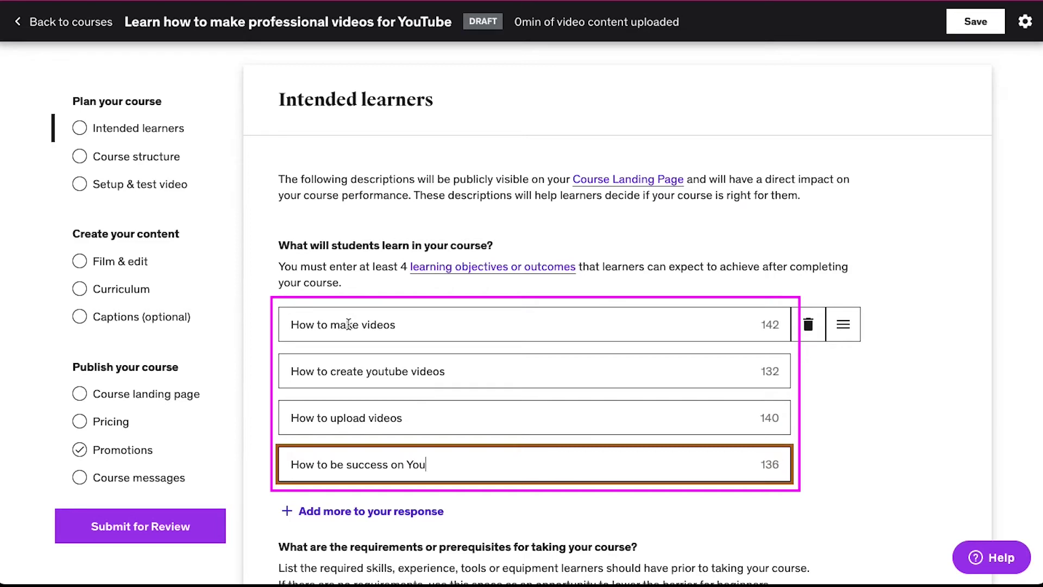
{"action": "left_click", "coordinate": [259, 343]}
Step: Add the course requirement 'No experience needed'
{"action": "scroll", "coordinate": [259, 348], "scroll_direction": "down", "scroll_amount": 6}
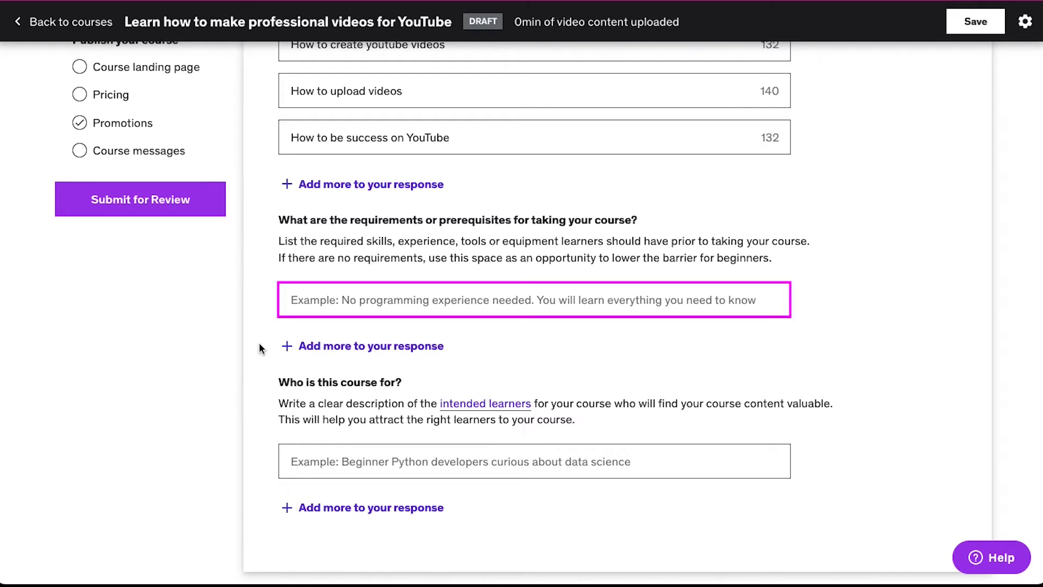
{"action": "left_click", "coordinate": [364, 295]}
{"action": "type", "text": "No experience needed"}
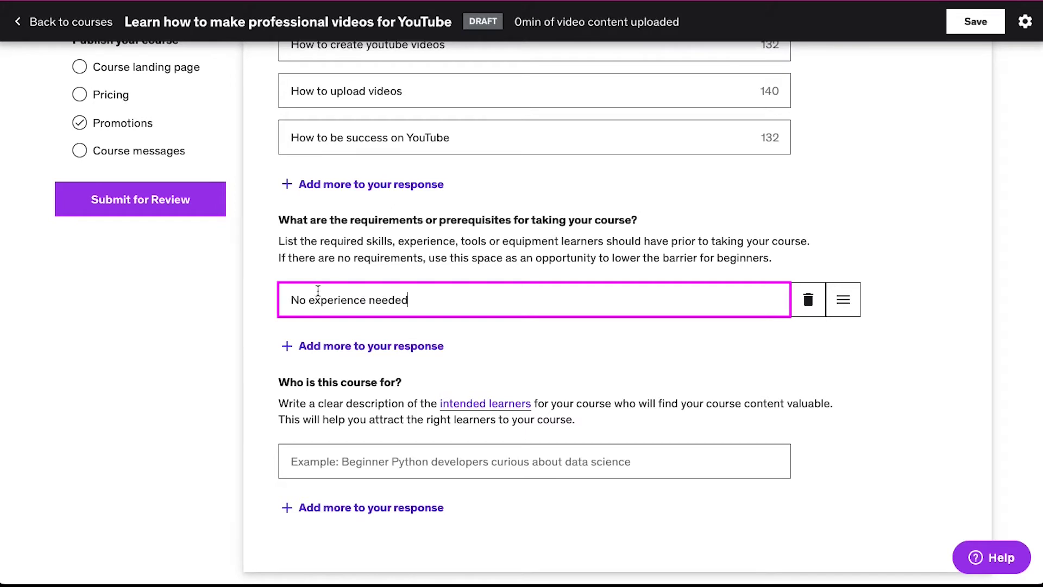
{"action": "left_click", "coordinate": [253, 312]}
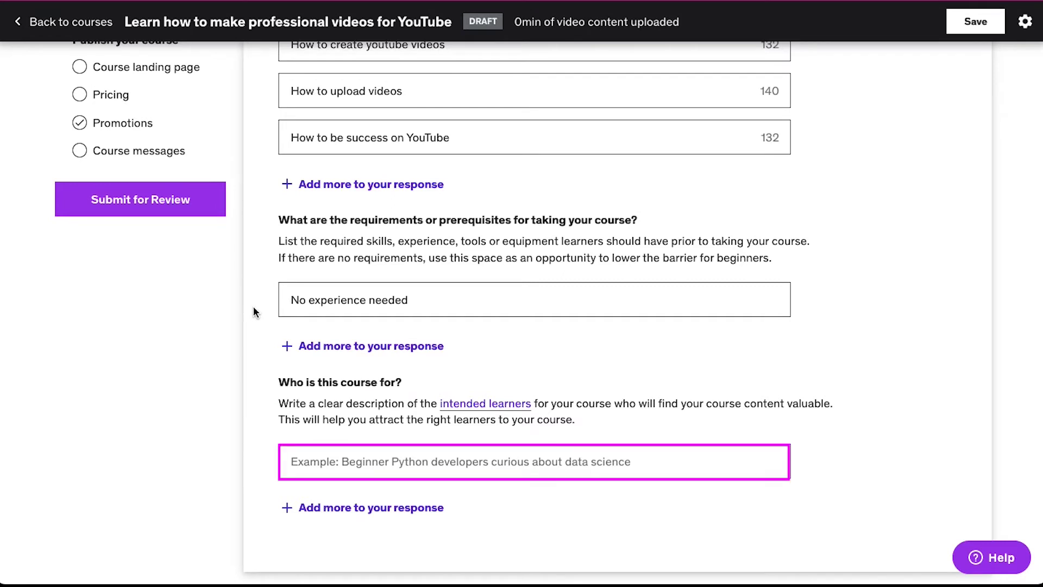
Step: Answer 'youtube videos creation' for who the course is for, save, and go to Course structure
{"action": "left_click", "coordinate": [377, 464]}
{"action": "type", "text": "youtube video"}
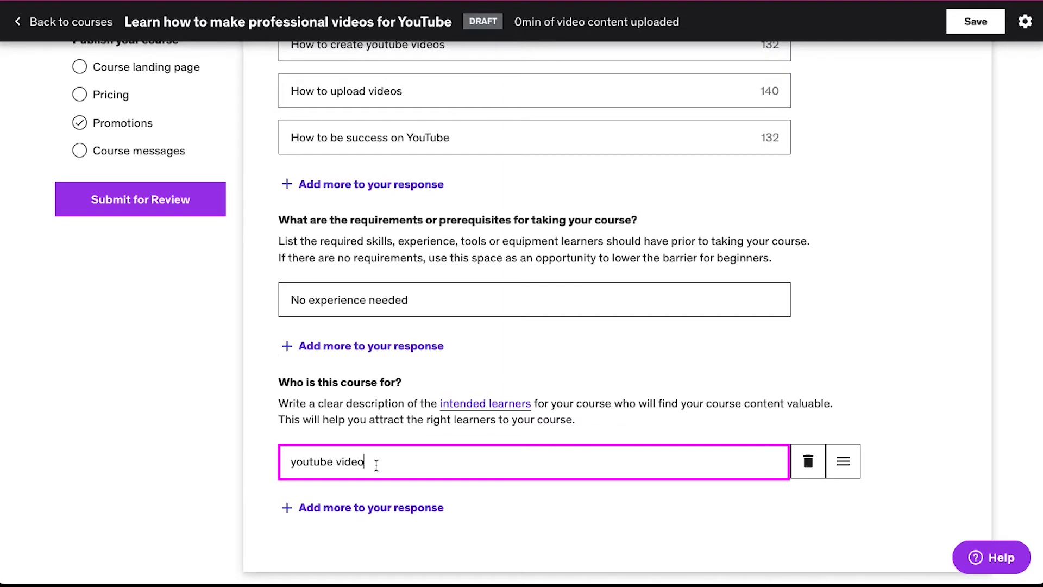
{"action": "type", "text": "s creation"}
{"action": "left_click", "coordinate": [266, 382]}
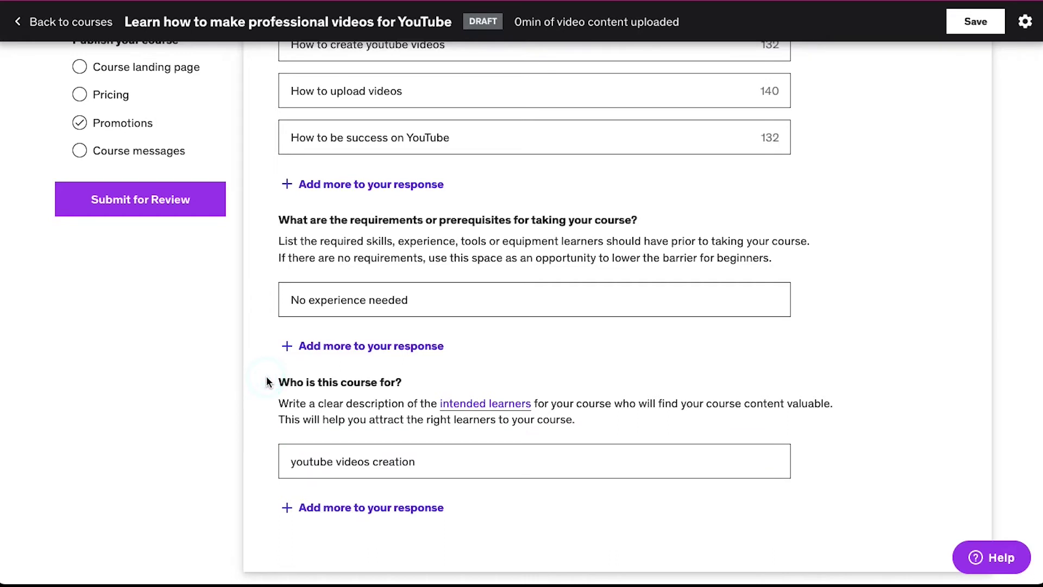
{"action": "left_click", "coordinate": [970, 24]}
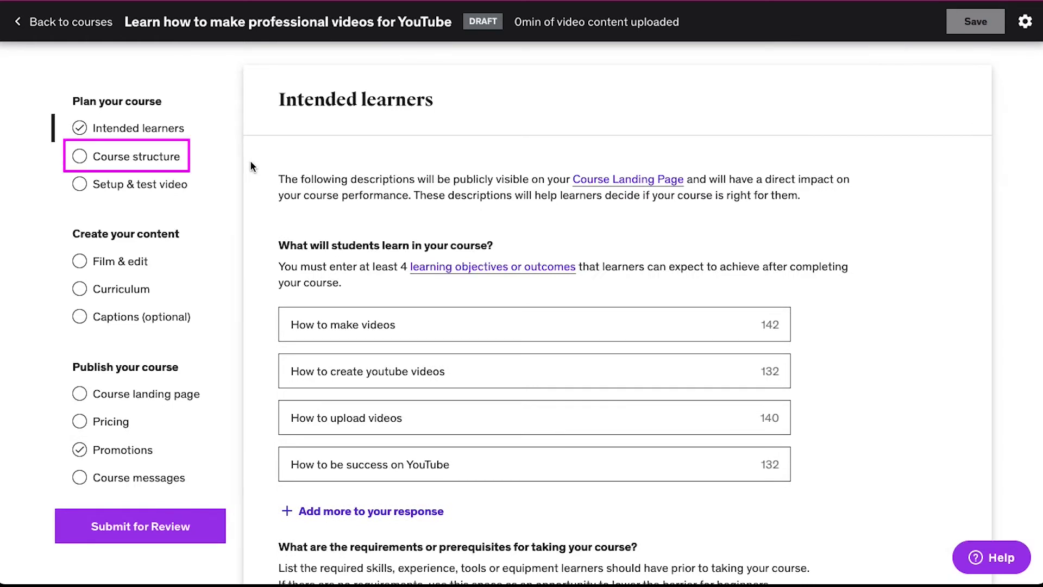
{"action": "left_click", "coordinate": [157, 156]}
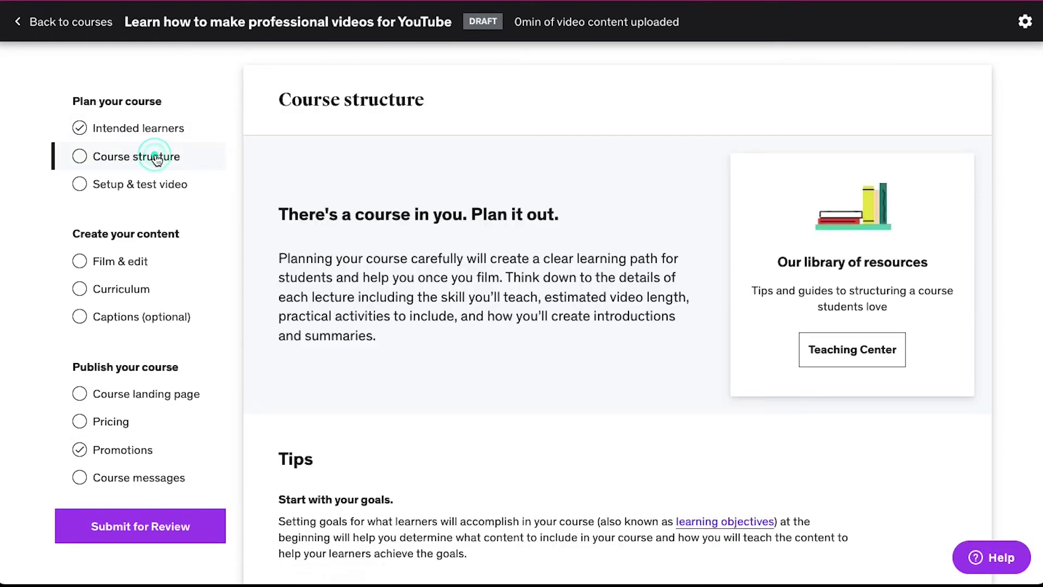
Step: Scroll through the Course structure tips, requirements and resources, then back to the top
{"action": "scroll", "coordinate": [244, 192], "scroll_direction": "down", "scroll_amount": 7}
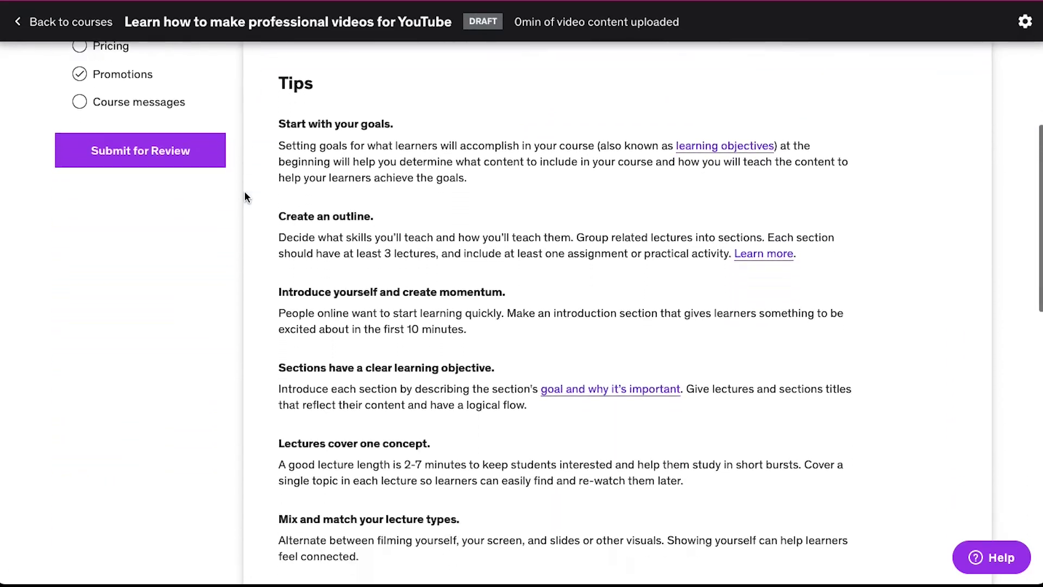
{"action": "scroll", "coordinate": [244, 192], "scroll_direction": "down", "scroll_amount": 7}
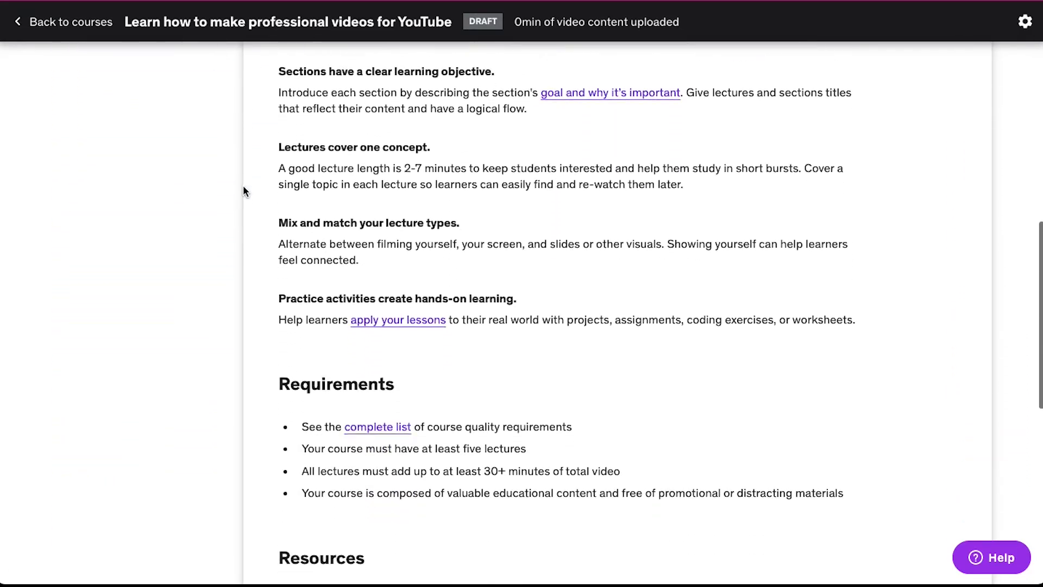
{"action": "scroll", "coordinate": [243, 188], "scroll_direction": "down", "scroll_amount": 5}
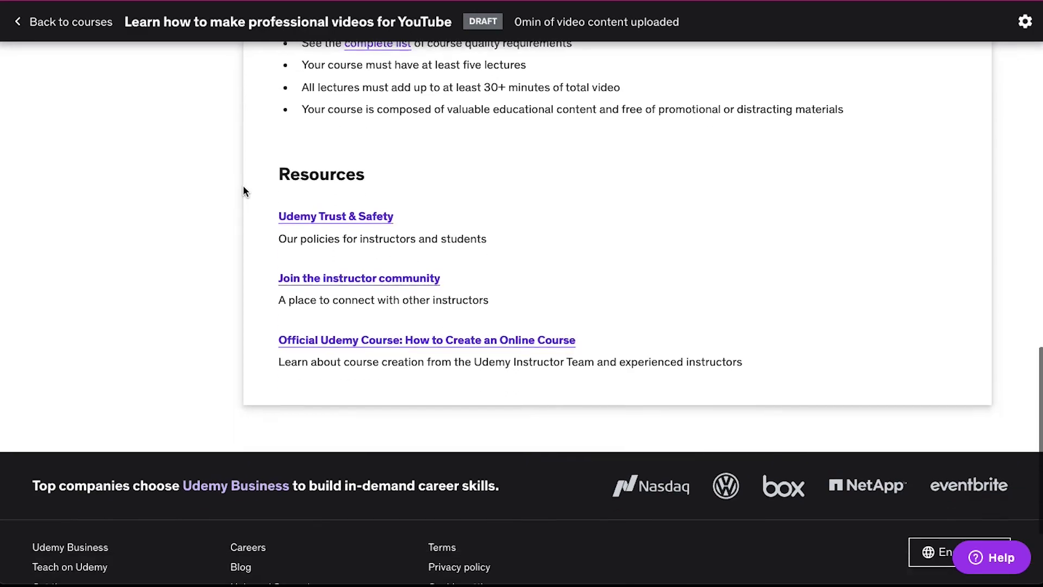
{"action": "scroll", "coordinate": [244, 187], "scroll_direction": "up", "scroll_amount": 8}
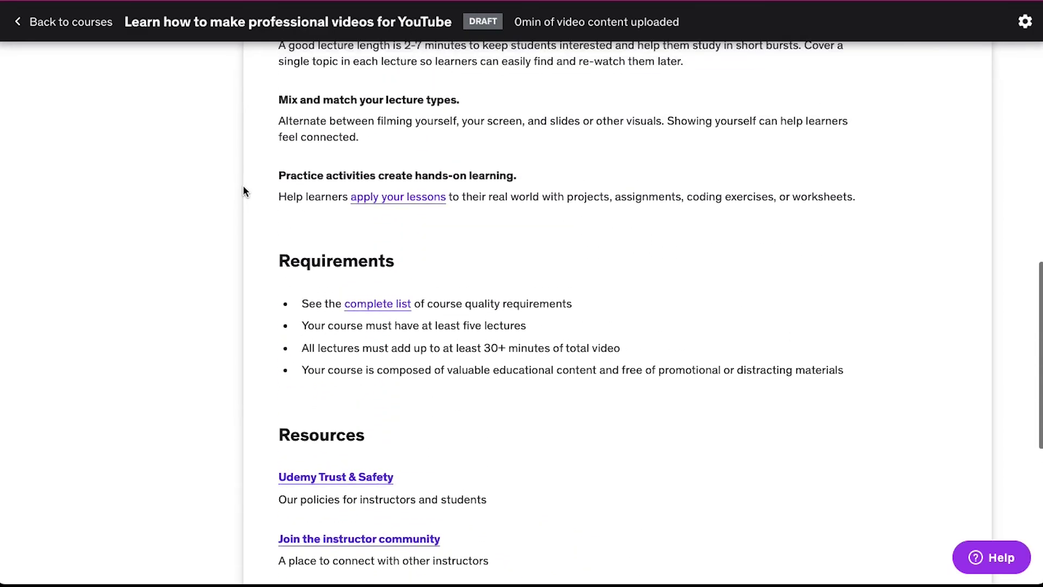
{"action": "scroll", "coordinate": [244, 187], "scroll_direction": "up", "scroll_amount": 10}
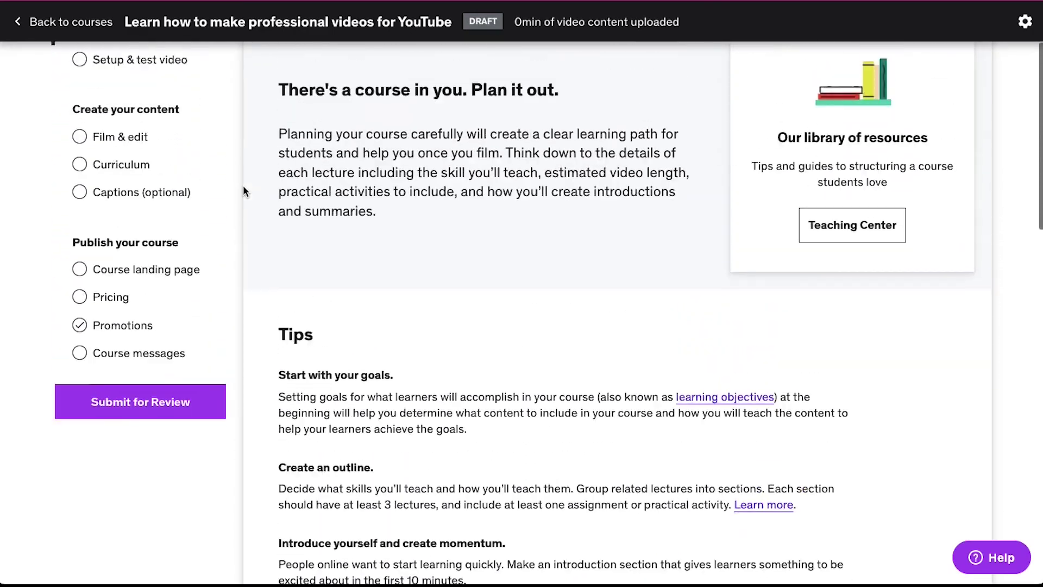
{"action": "scroll", "coordinate": [242, 185], "scroll_direction": "up", "scroll_amount": 1}
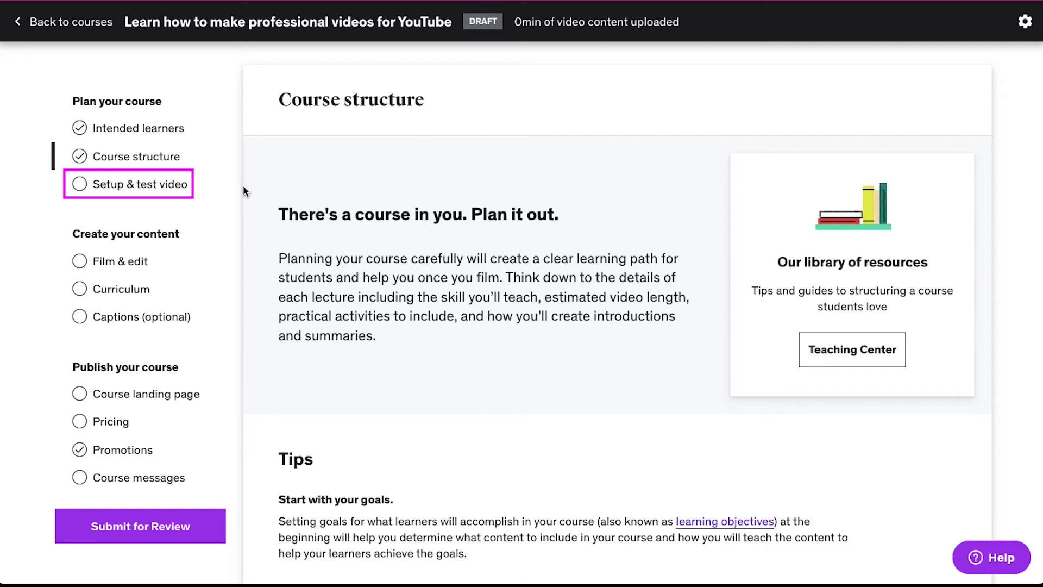
Step: Open Setup & test video and scroll through its tips, requirements and resources
{"action": "left_click", "coordinate": [191, 186]}
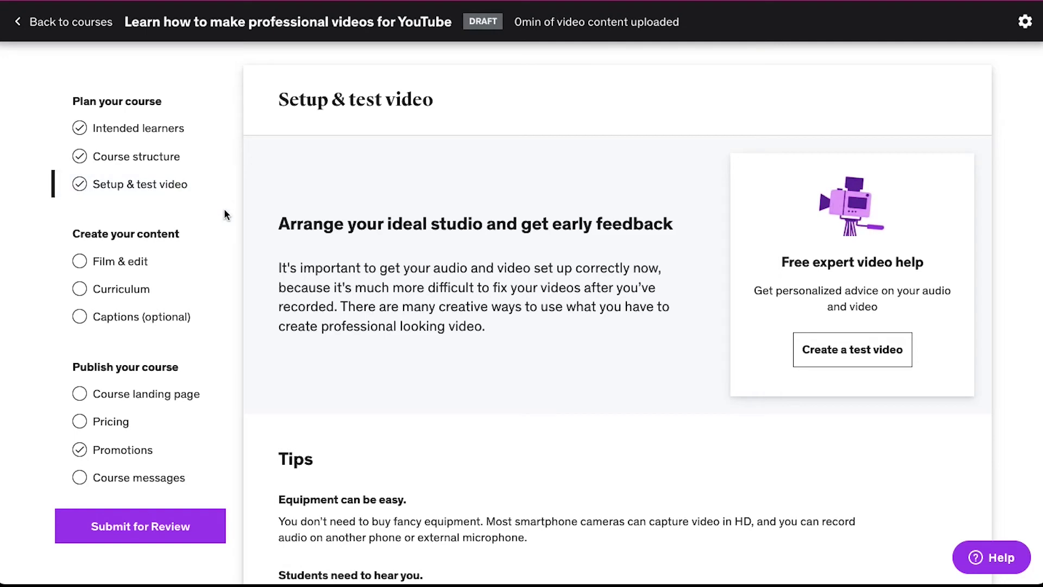
{"action": "scroll", "coordinate": [250, 228], "scroll_direction": "down", "scroll_amount": 7}
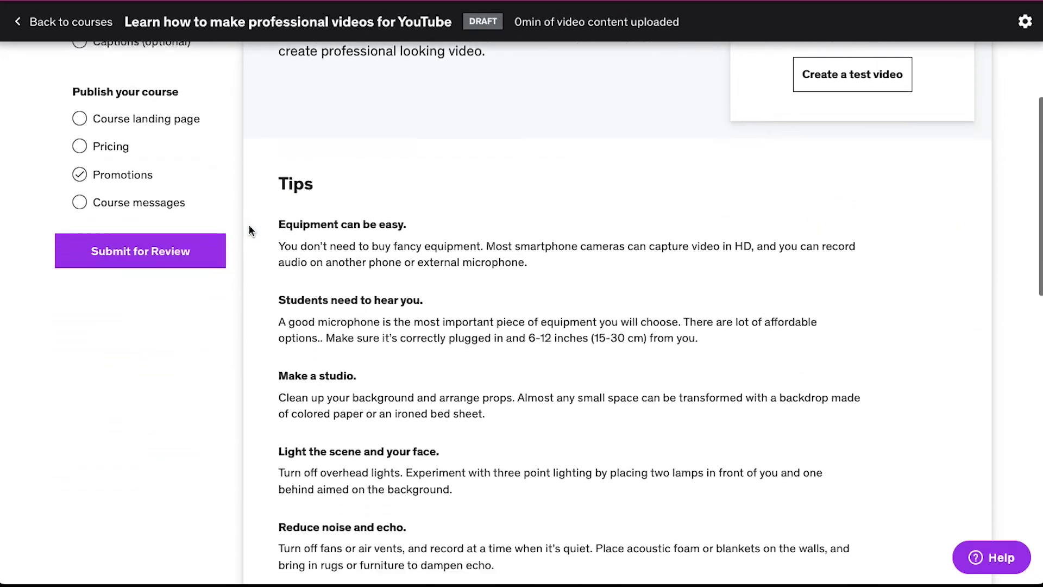
{"action": "scroll", "coordinate": [250, 228], "scroll_direction": "down", "scroll_amount": 8}
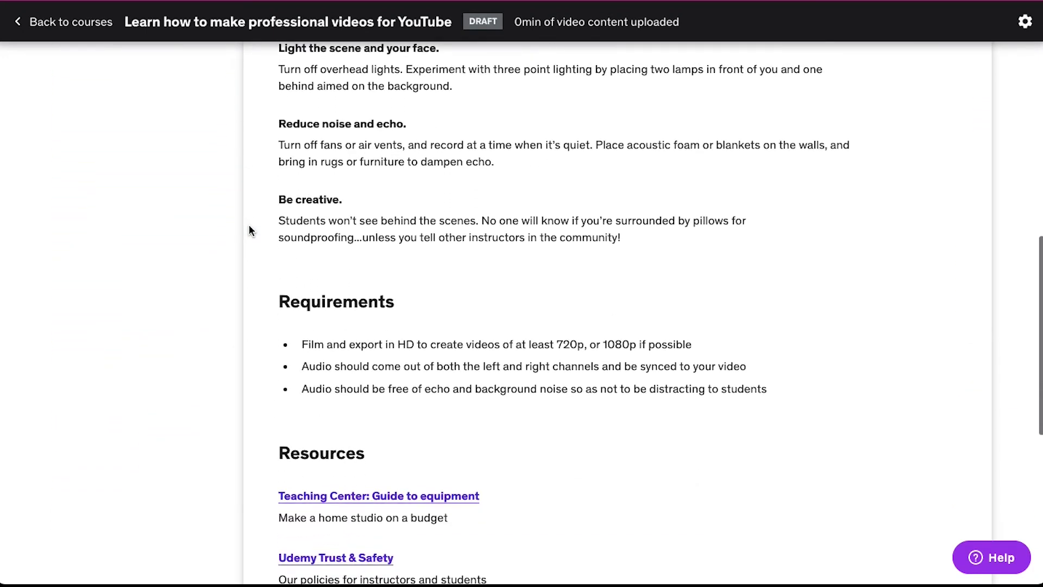
{"action": "scroll", "coordinate": [249, 230], "scroll_direction": "down", "scroll_amount": 1}
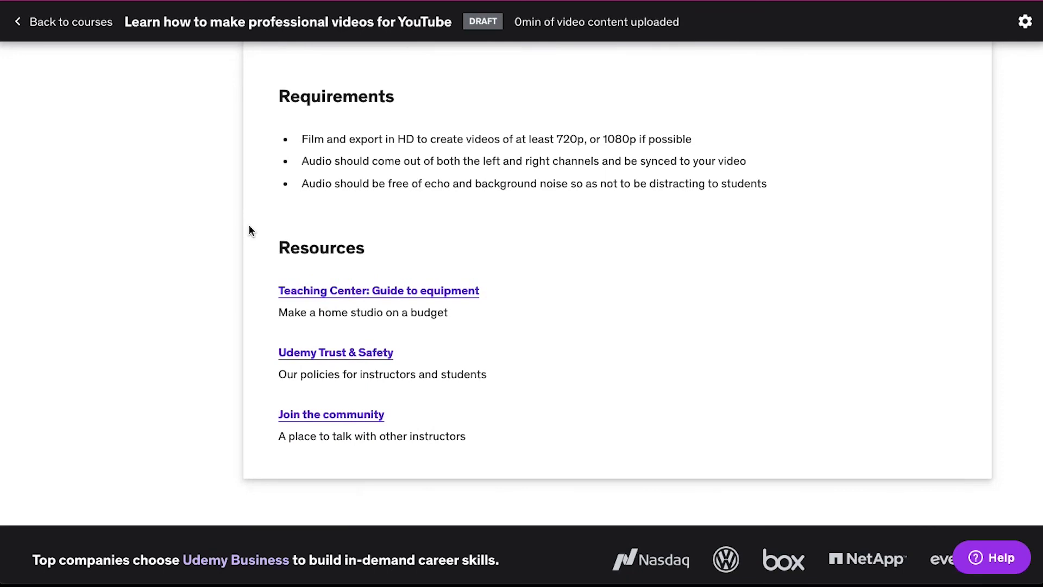
{"action": "scroll", "coordinate": [249, 230], "scroll_direction": "up", "scroll_amount": 1}
{"action": "scroll", "coordinate": [249, 231], "scroll_direction": "up", "scroll_amount": 11}
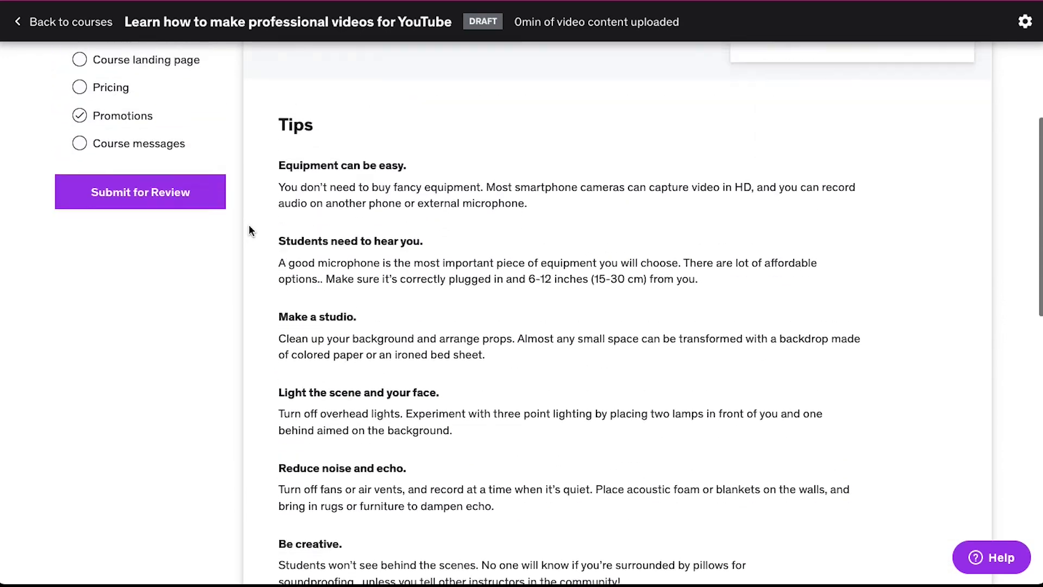
{"action": "scroll", "coordinate": [250, 230], "scroll_direction": "up", "scroll_amount": 5}
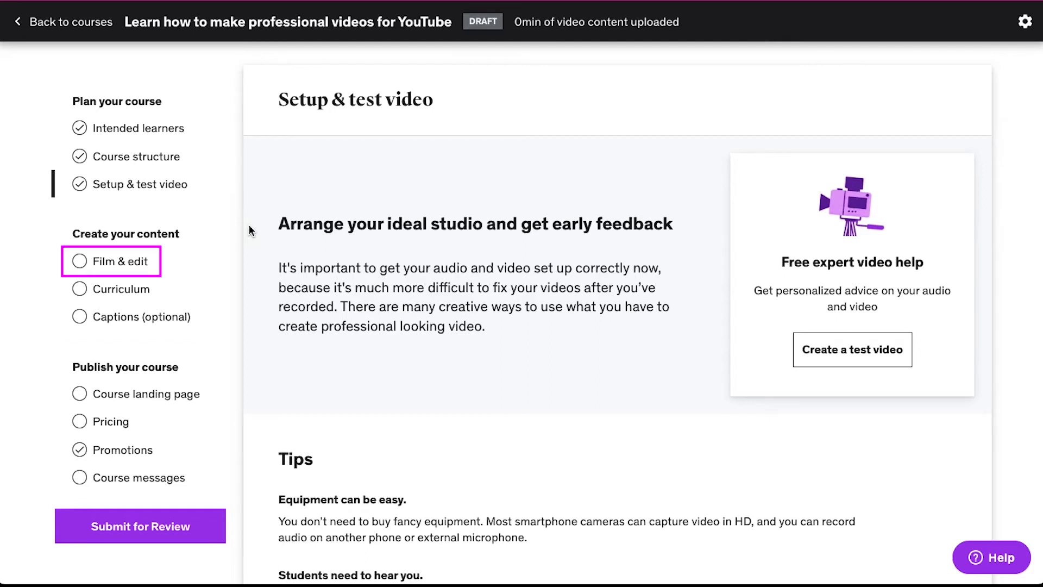
Step: Open Film & edit and scroll down to Resources and back up
{"action": "left_click", "coordinate": [145, 260]}
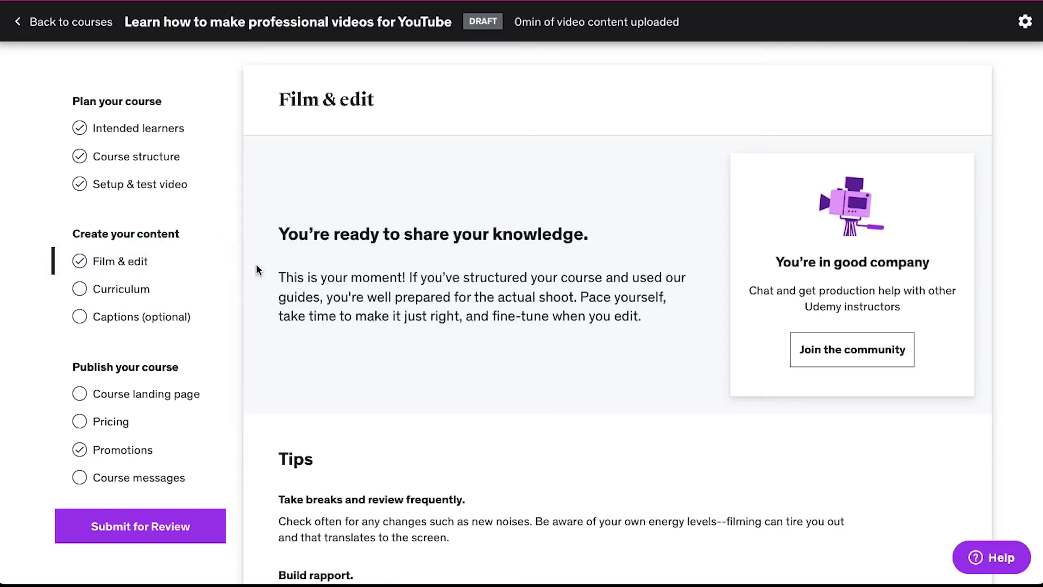
{"action": "scroll", "coordinate": [257, 270], "scroll_direction": "down", "scroll_amount": 15}
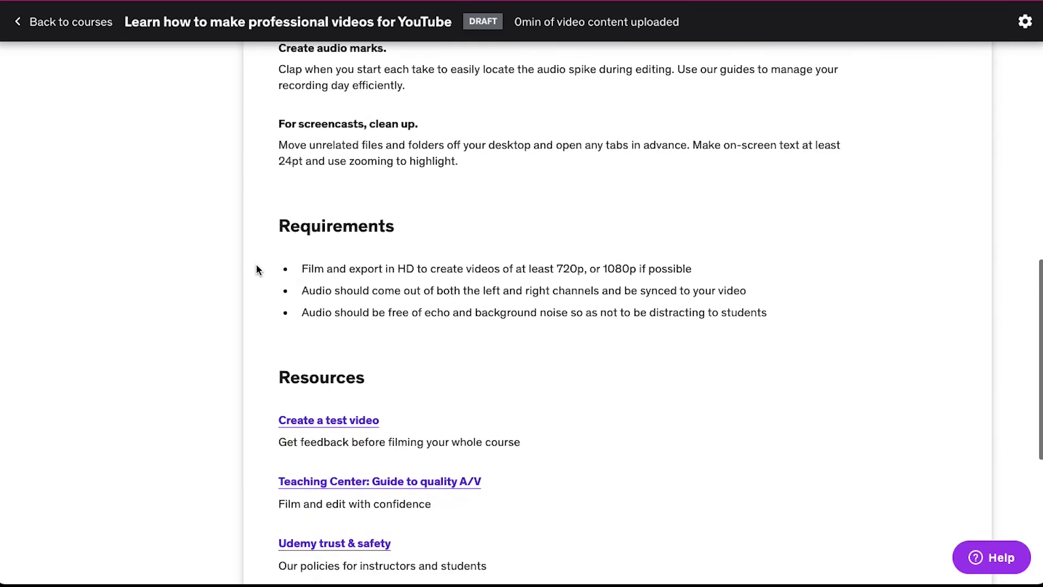
{"action": "scroll", "coordinate": [258, 270], "scroll_direction": "down", "scroll_amount": 3}
{"action": "scroll", "coordinate": [257, 270], "scroll_direction": "up", "scroll_amount": 10}
{"action": "scroll", "coordinate": [258, 270], "scroll_direction": "up", "scroll_amount": 7}
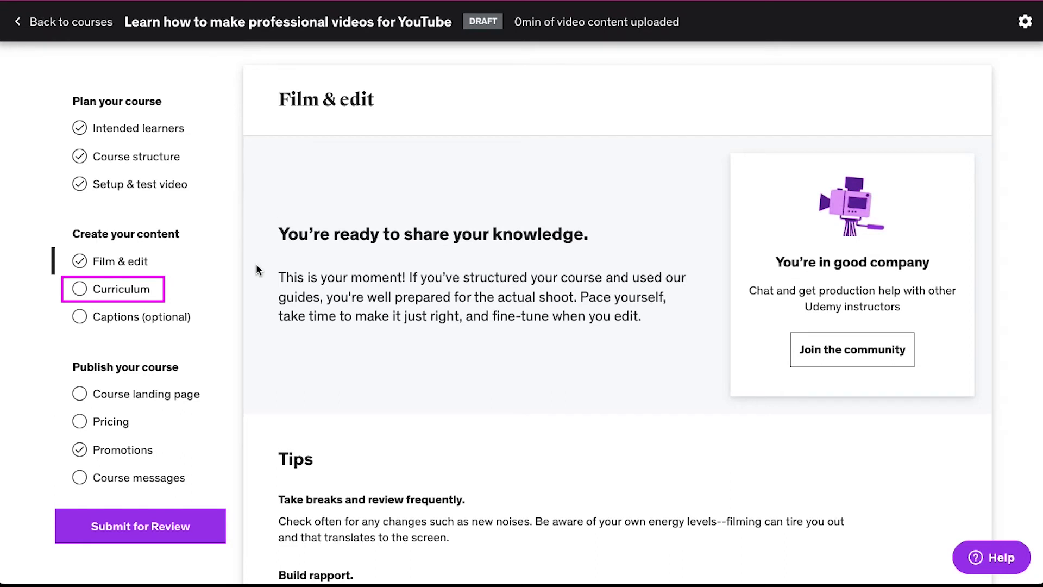
Step: Show the curriculum with Section 1 Introduction and its Introduction lecture, then go to Captions
{"action": "left_click", "coordinate": [155, 289]}
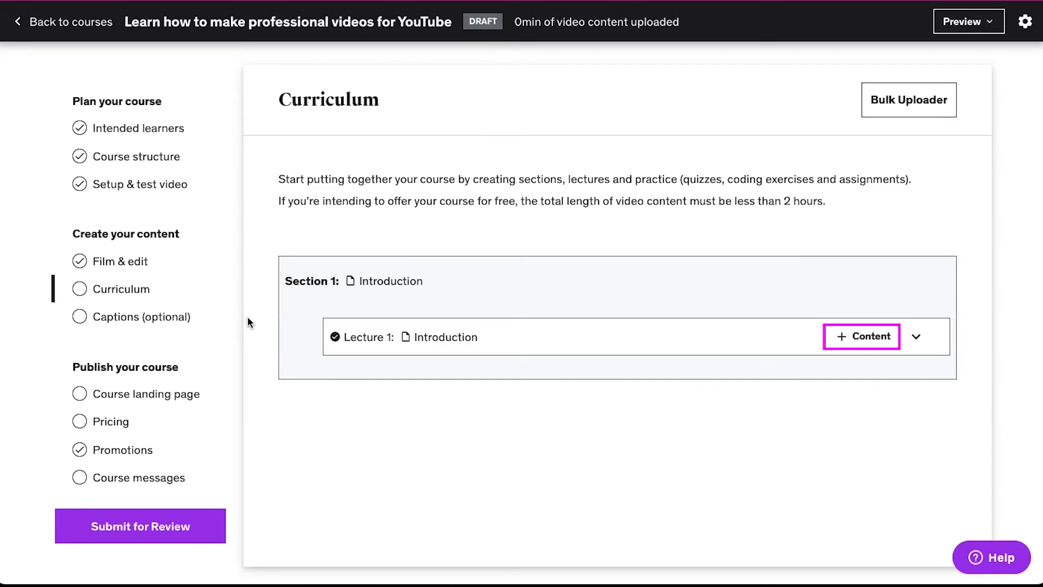
{"action": "mouse_move", "coordinate": [278, 318]}
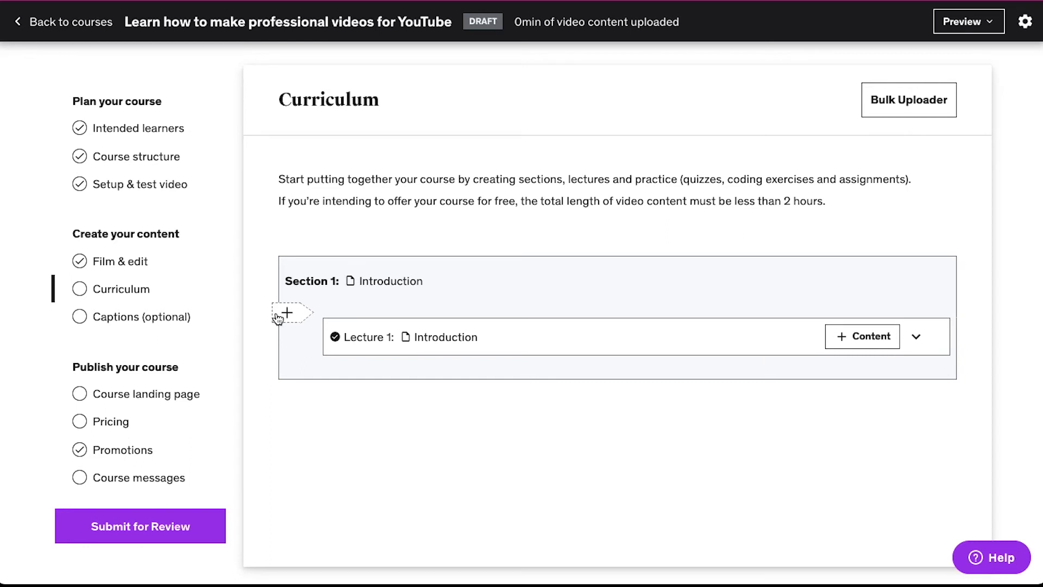
{"action": "mouse_move", "coordinate": [281, 363]}
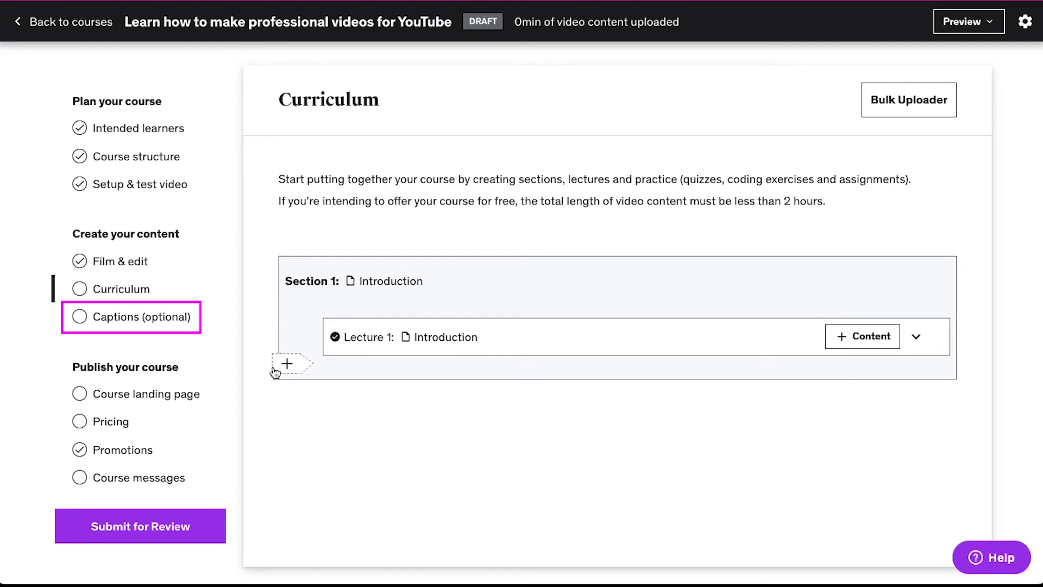
{"action": "left_click", "coordinate": [185, 322]}
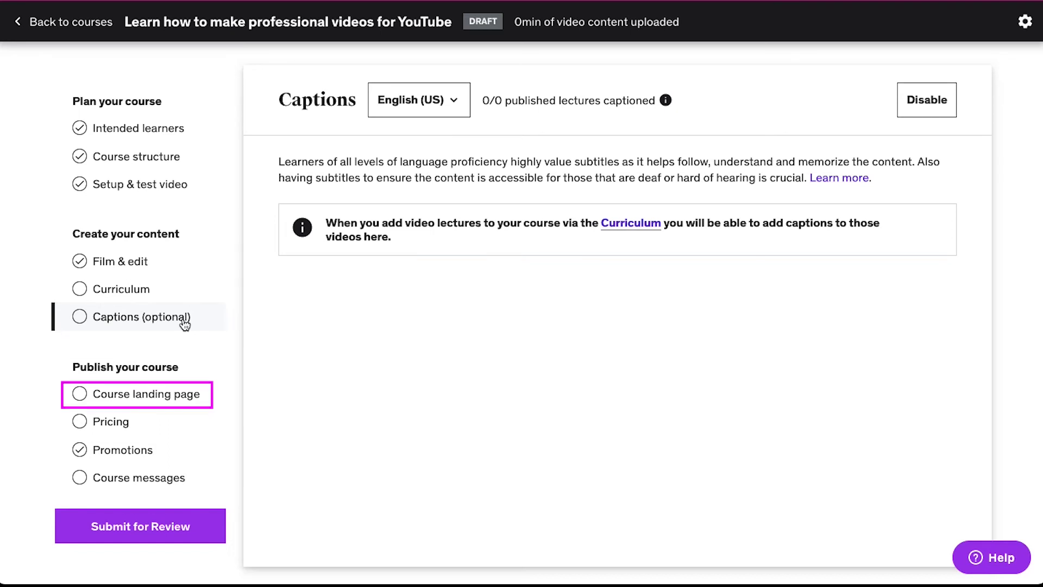
Step: Leave the English (US) captions page, 0/0 lectures captioned, for the Course landing page
{"action": "left_click", "coordinate": [190, 405]}
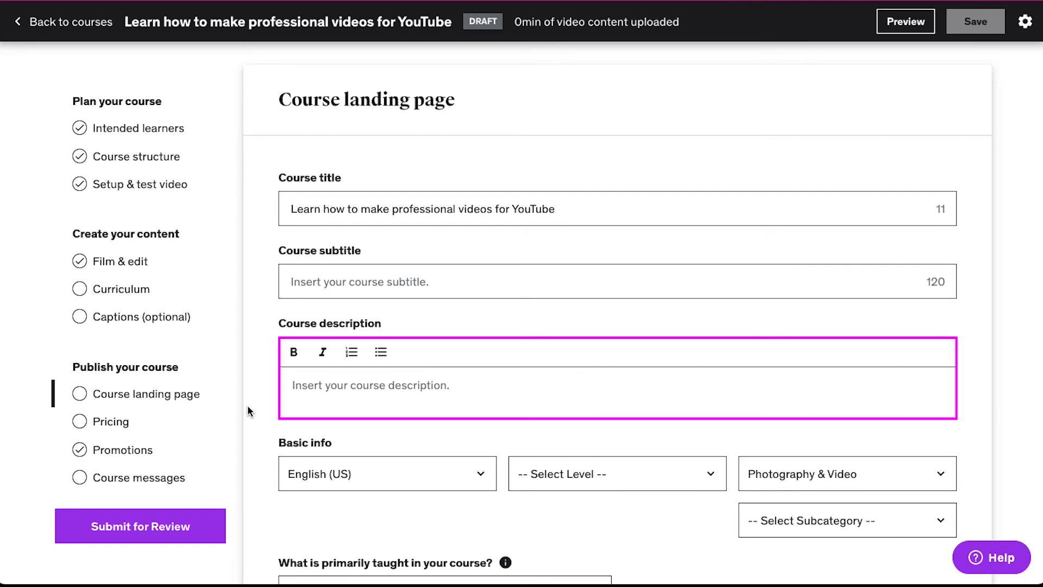
Step: Scroll the landing page down to Basic info, then go to the Pricing page
{"action": "scroll", "coordinate": [247, 405], "scroll_direction": "down", "scroll_amount": 5}
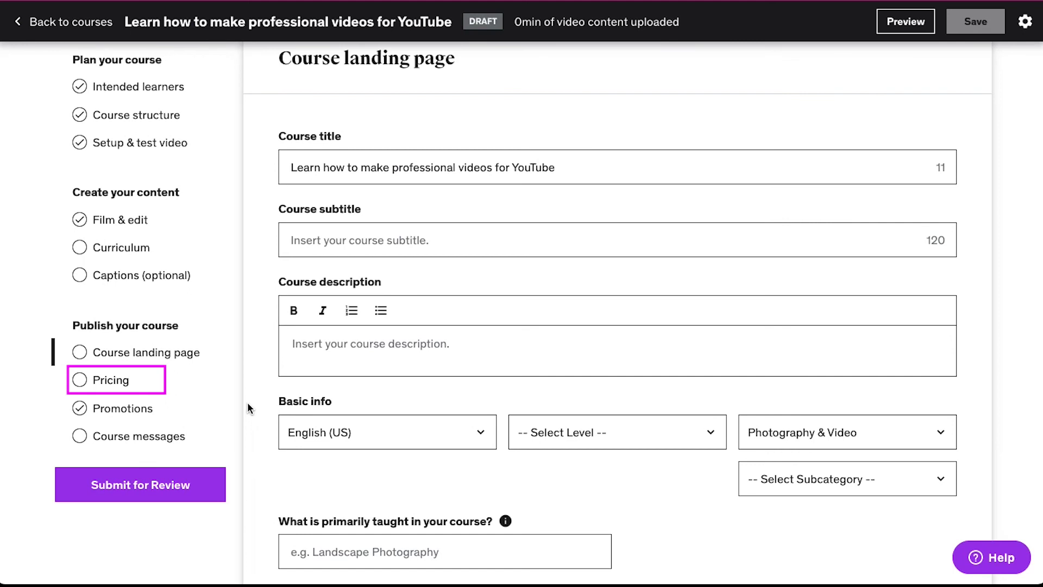
{"action": "left_click", "coordinate": [133, 382]}
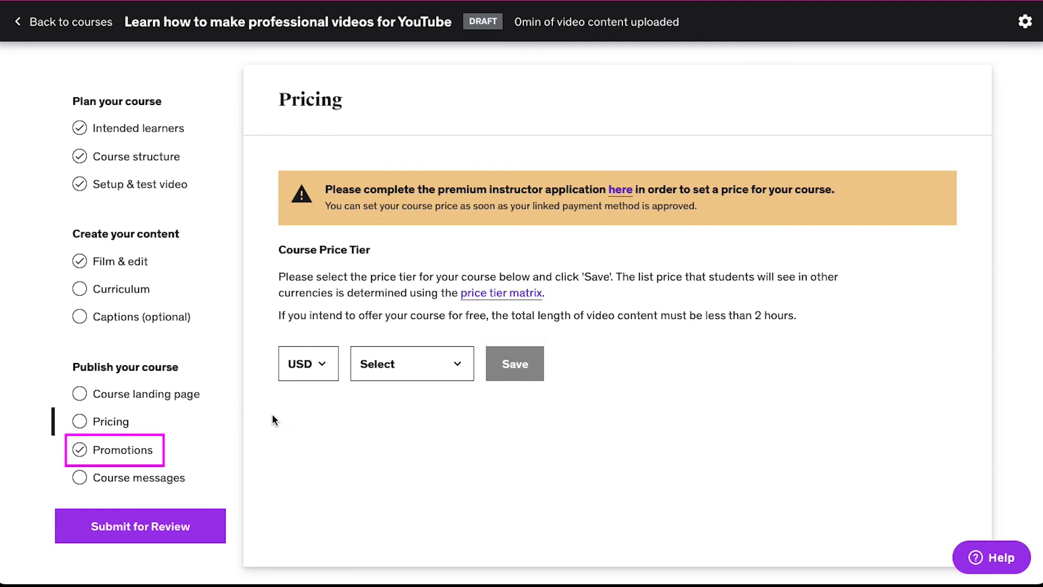
Step: View the Promotions page, then the Course messages page with empty Welcome and Congratulations fields
{"action": "left_click", "coordinate": [135, 450]}
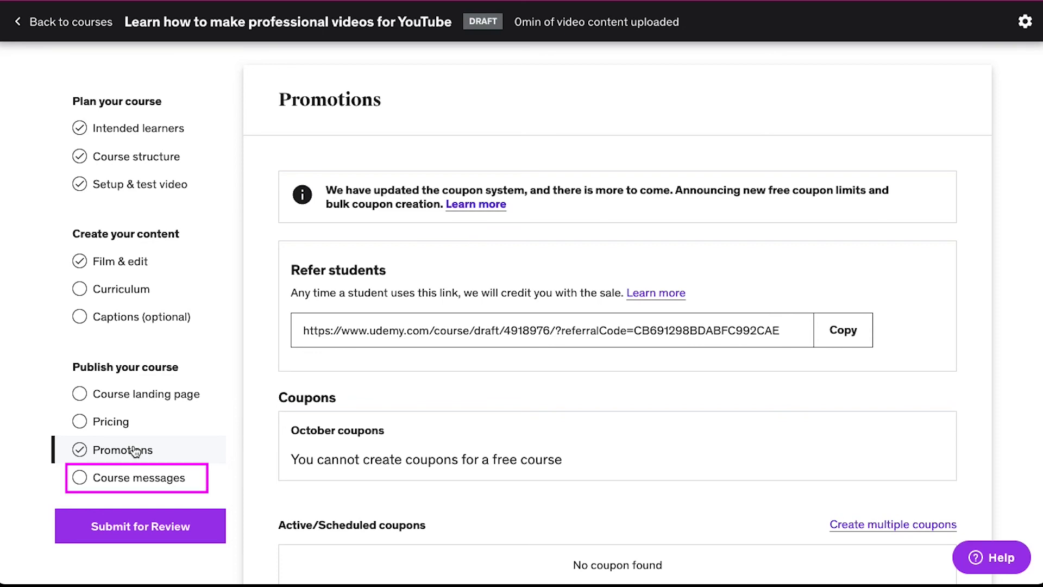
{"action": "left_click", "coordinate": [177, 478]}
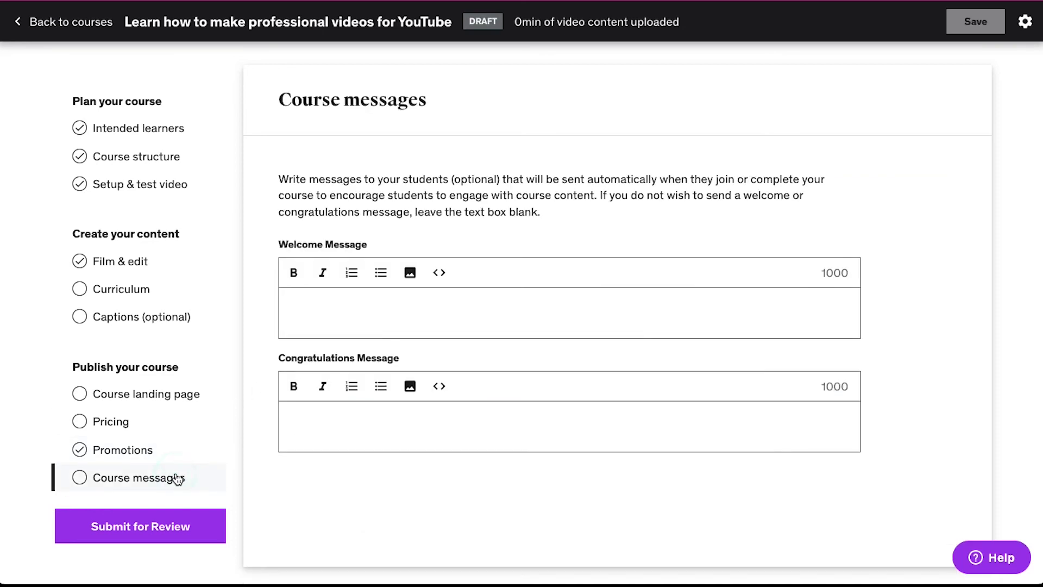
{"action": "left_click", "coordinate": [254, 442]}
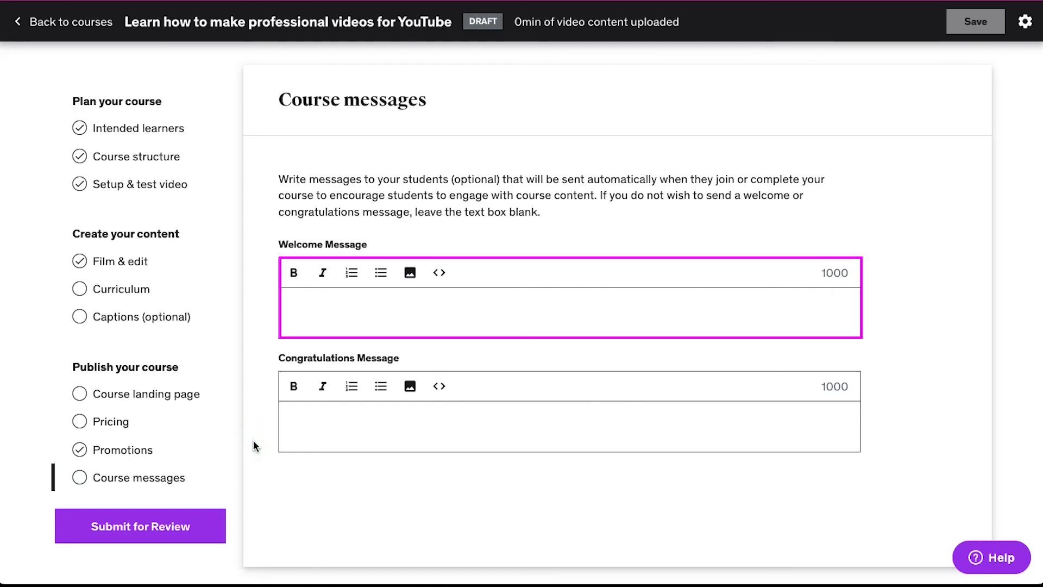